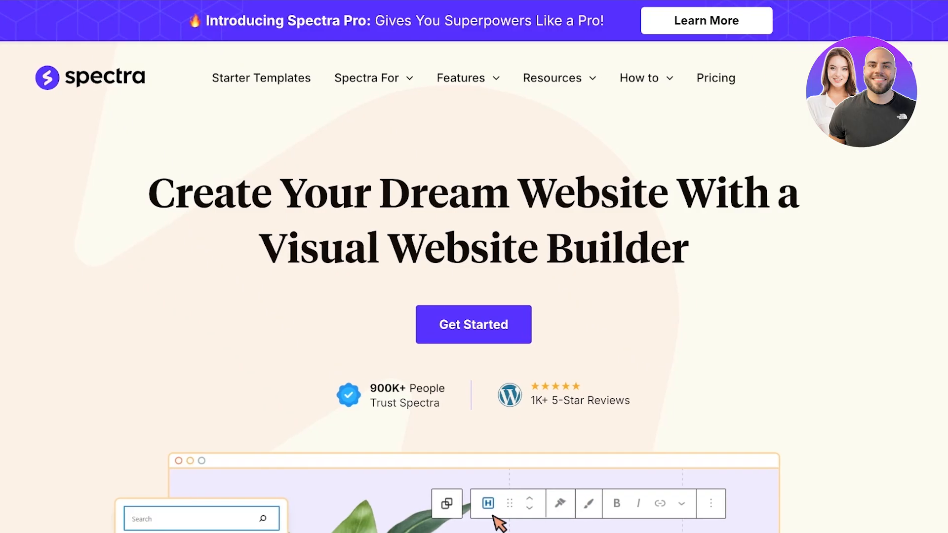
Scroll the dashboard and dismiss the ShopLentor review notice with 'Ok, you deserve it!'.
scroll(474, 267, down, 1)
scroll(474, 266, down, 3)
scroll(474, 267, up, 3)
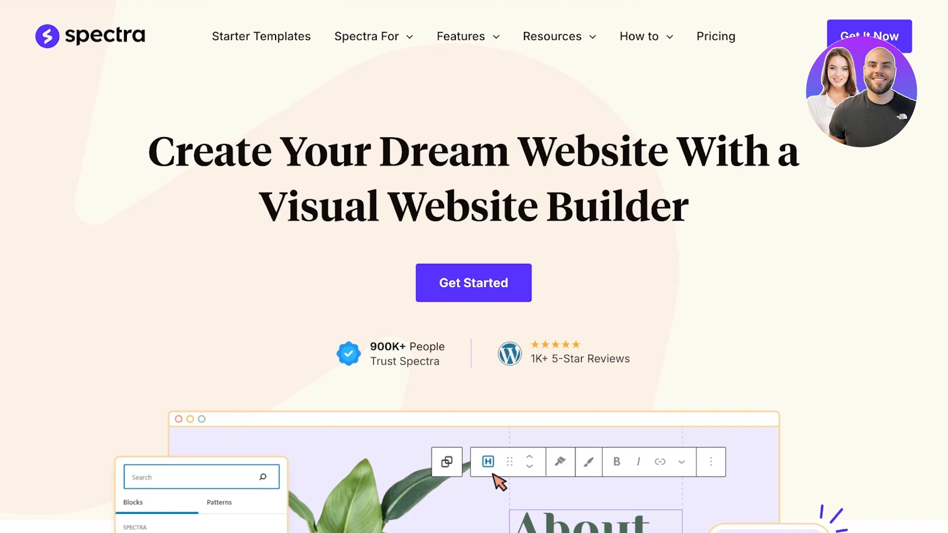
scroll(474, 267, down, 1)
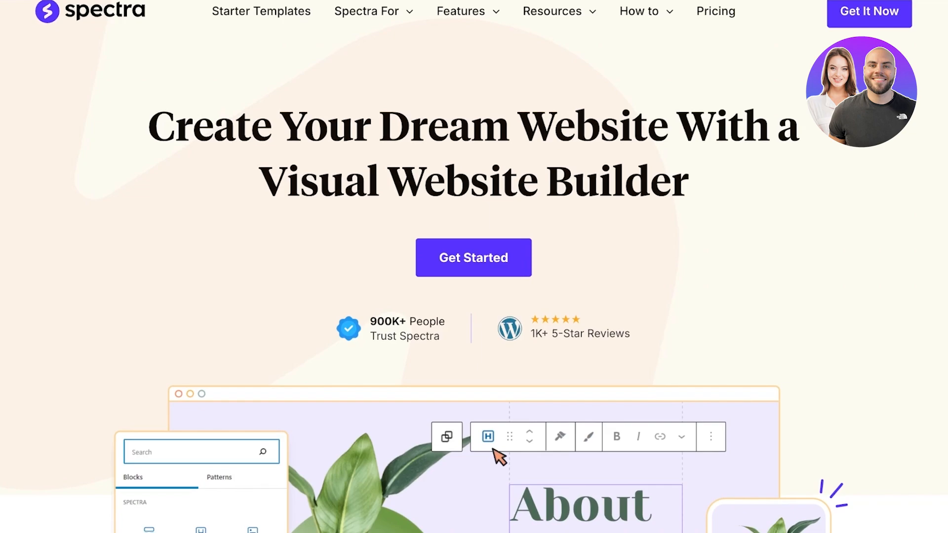
scroll(474, 267, down, 3)
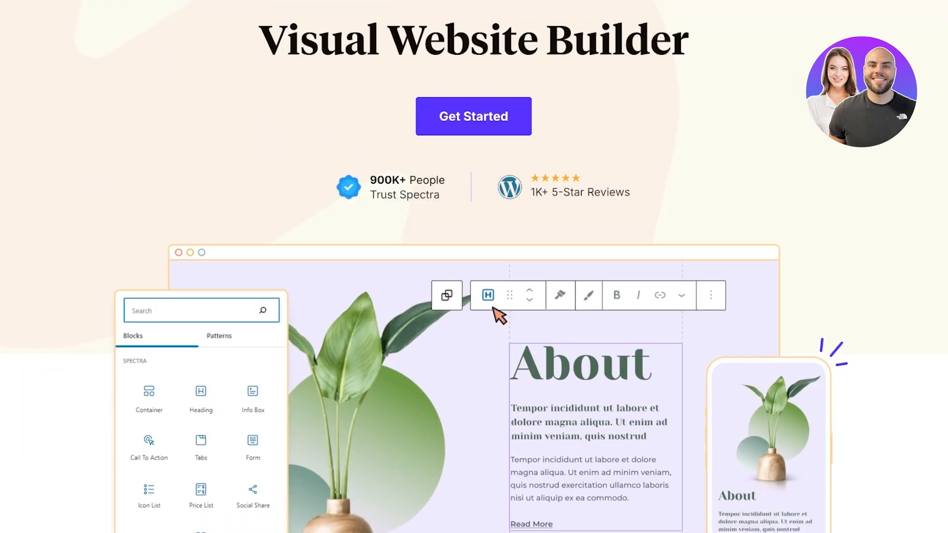
scroll(473, 266, down, 5)
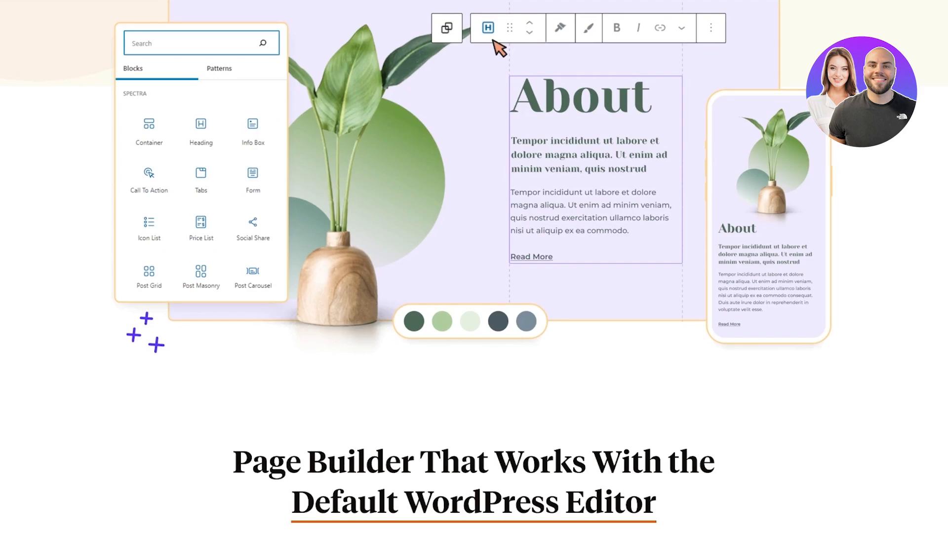
scroll(474, 267, down, 7)
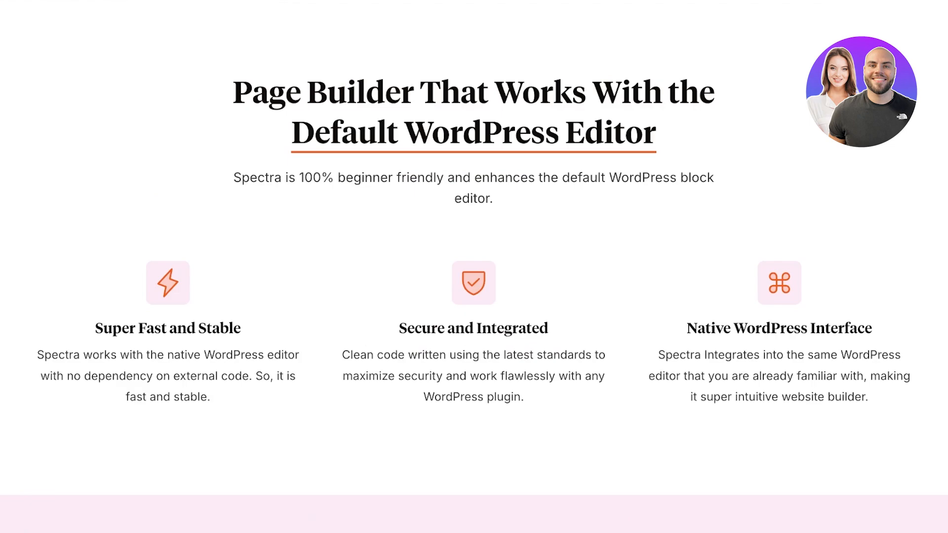
scroll(474, 266, down, 5)
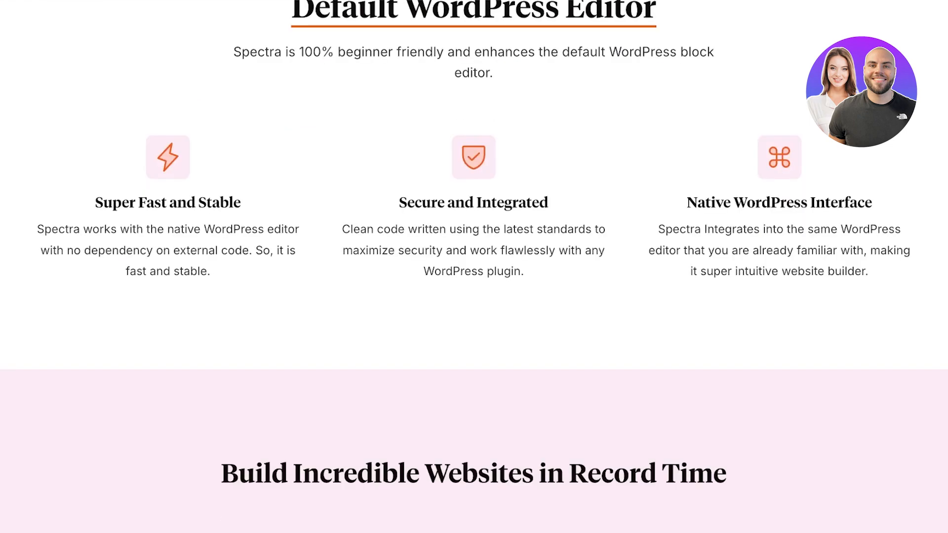
scroll(474, 267, down, 3)
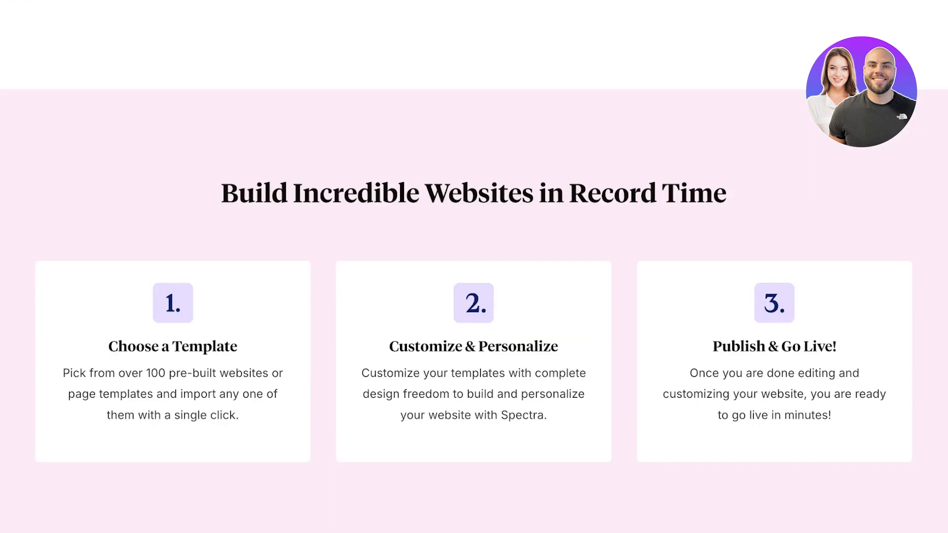
scroll(474, 266, down, 1)
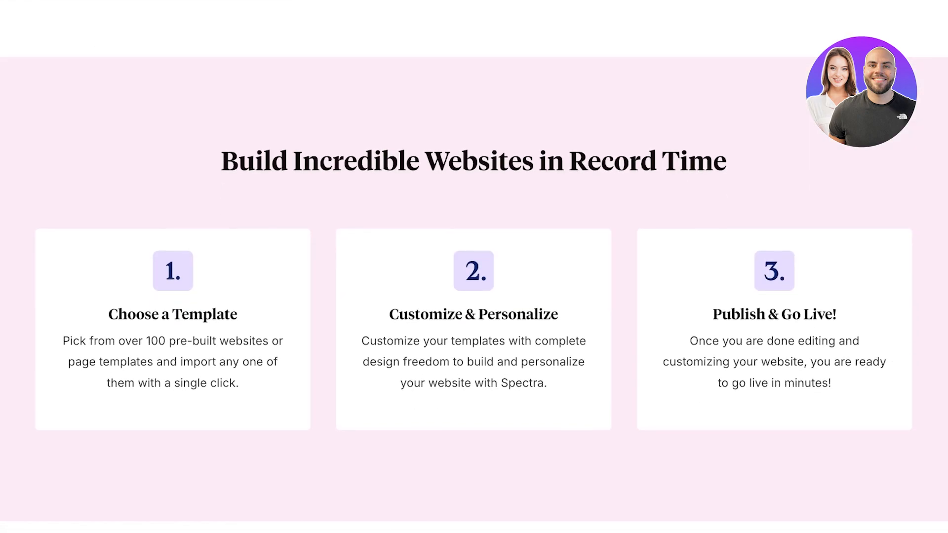
scroll(474, 266, down, 2)
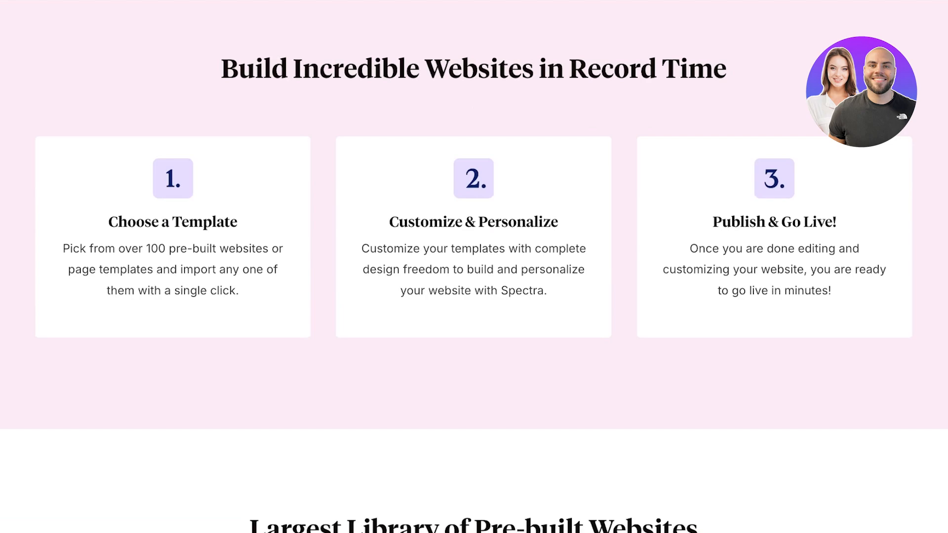
scroll(474, 266, down, 20)
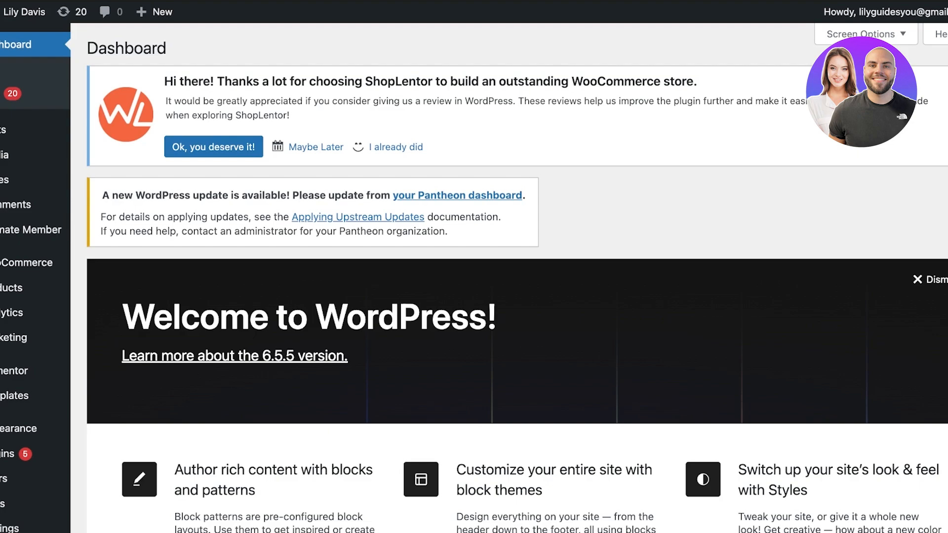
click(213, 148)
key(super+w)
Search the Add Plugins page for 'spectra'.
scroll(213, 147, left, 1)
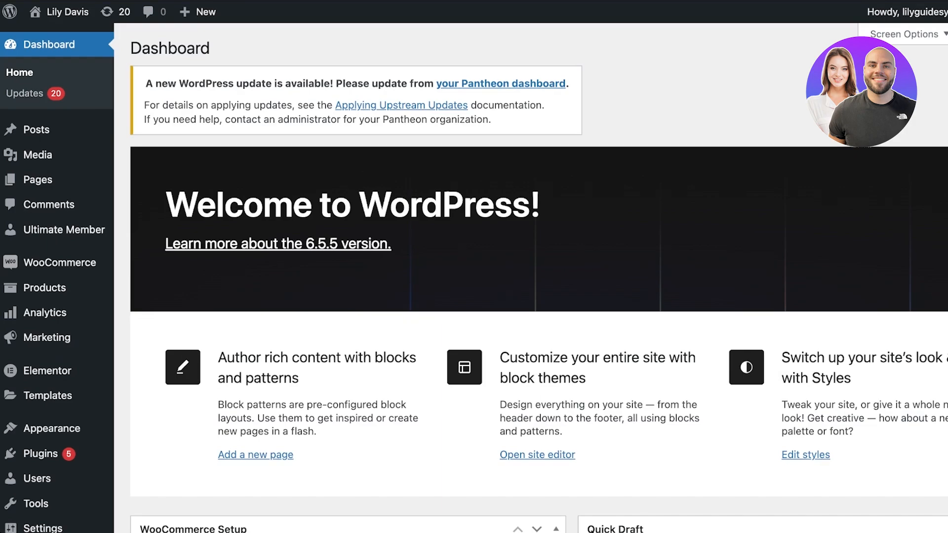
mouse_move(41, 454)
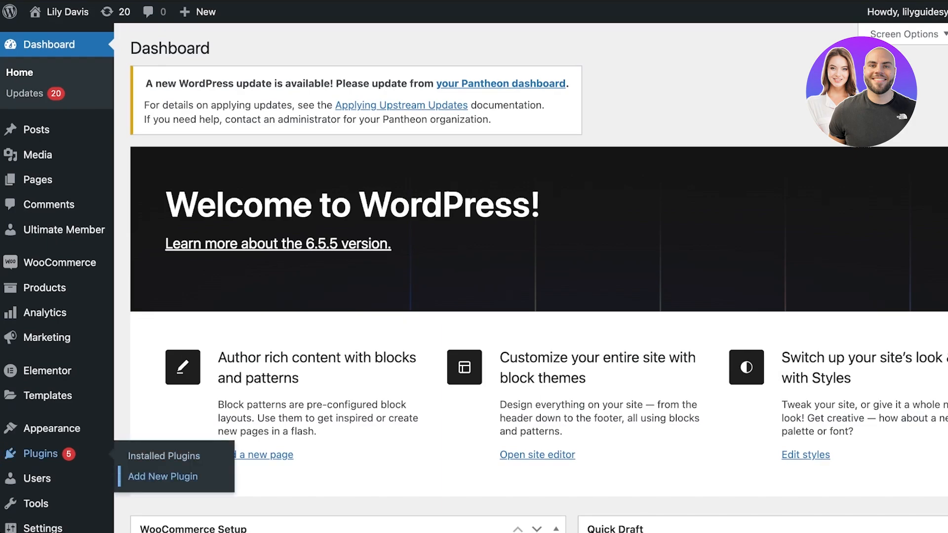
click(163, 477)
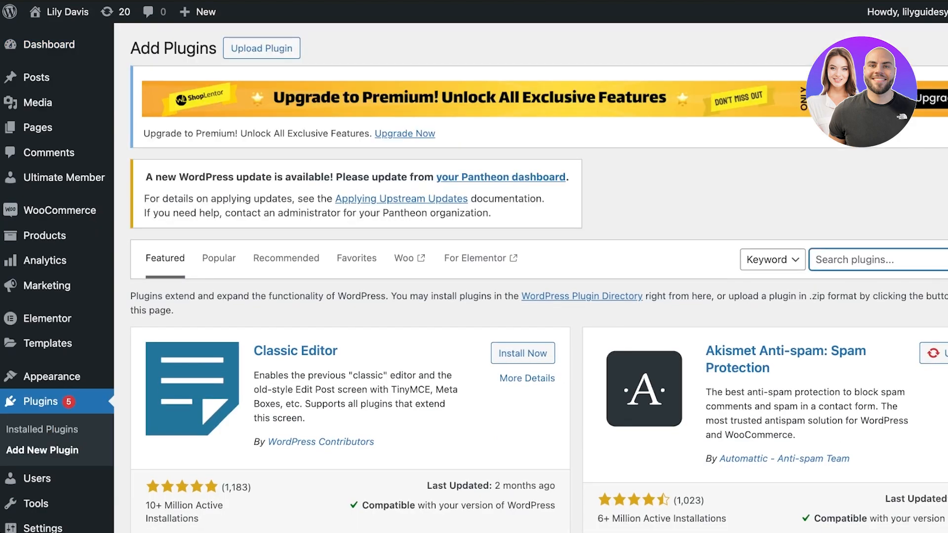
text(spectra)
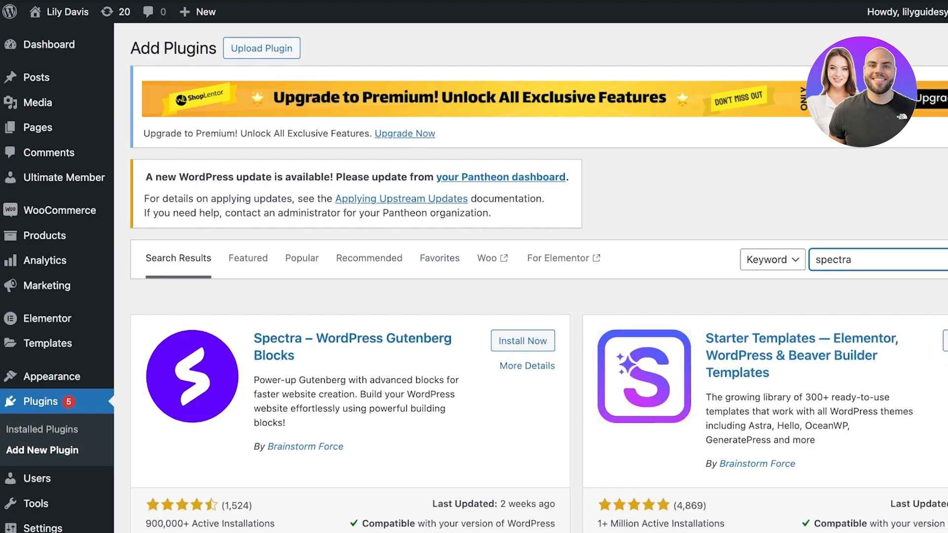
Install Spectra from its details panel, then activate it in the Installed Plugins list.
click(527, 366)
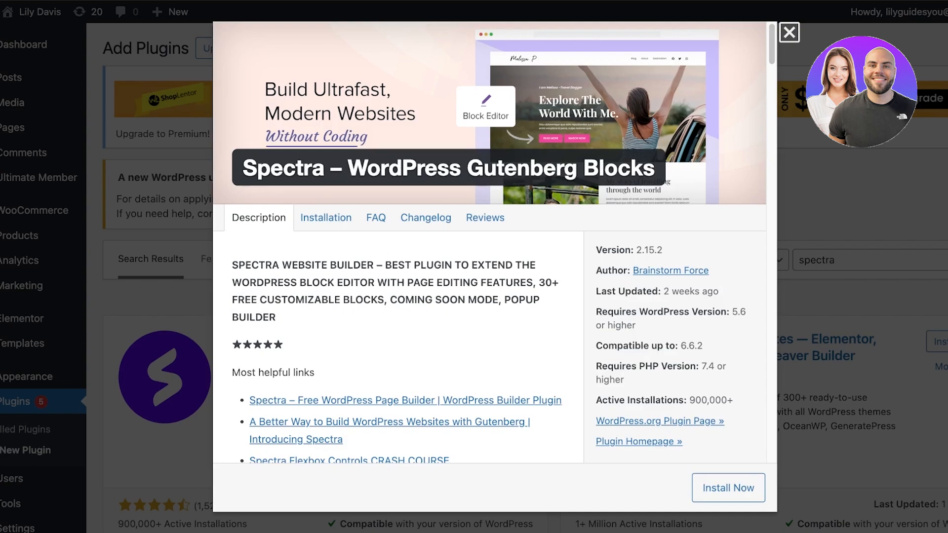
click(728, 488)
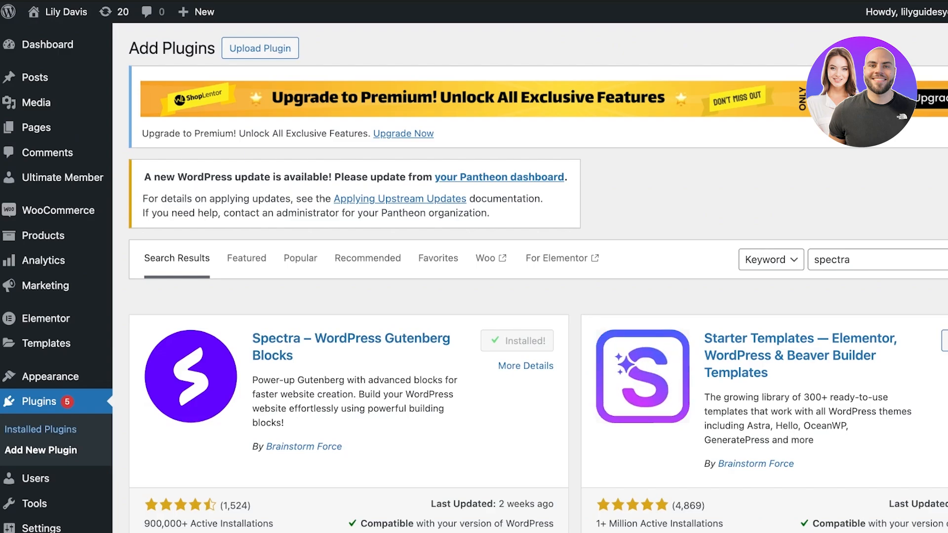
click(41, 430)
scroll(530, 278, down, 2)
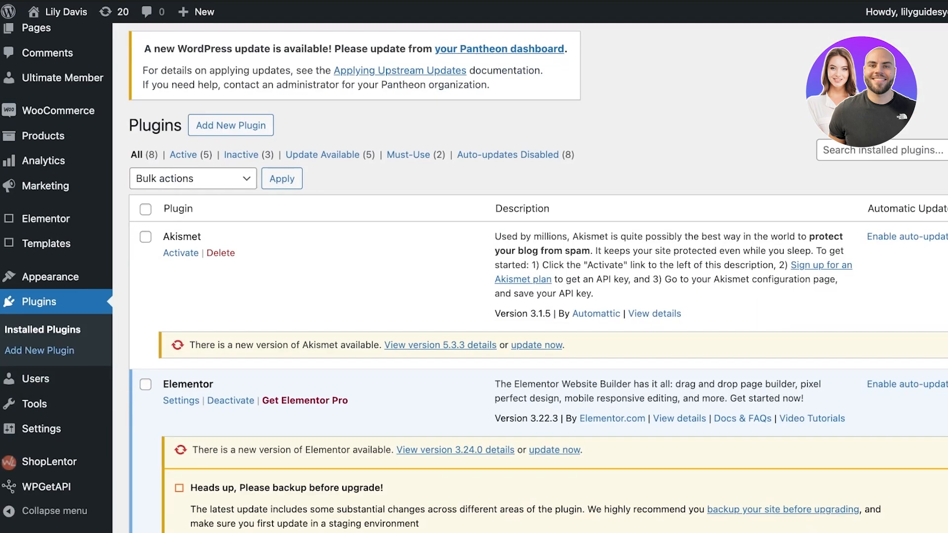
scroll(538, 278, down, 10)
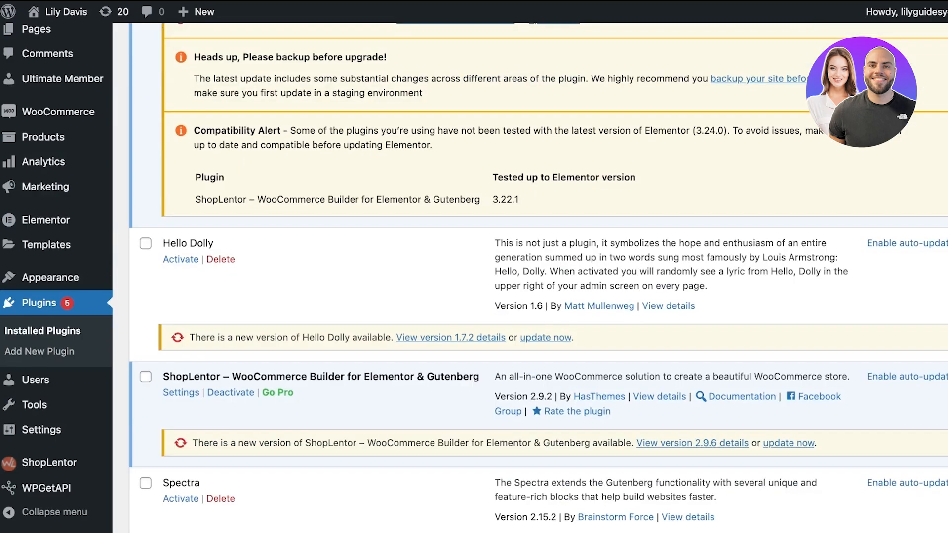
scroll(538, 278, down, 4)
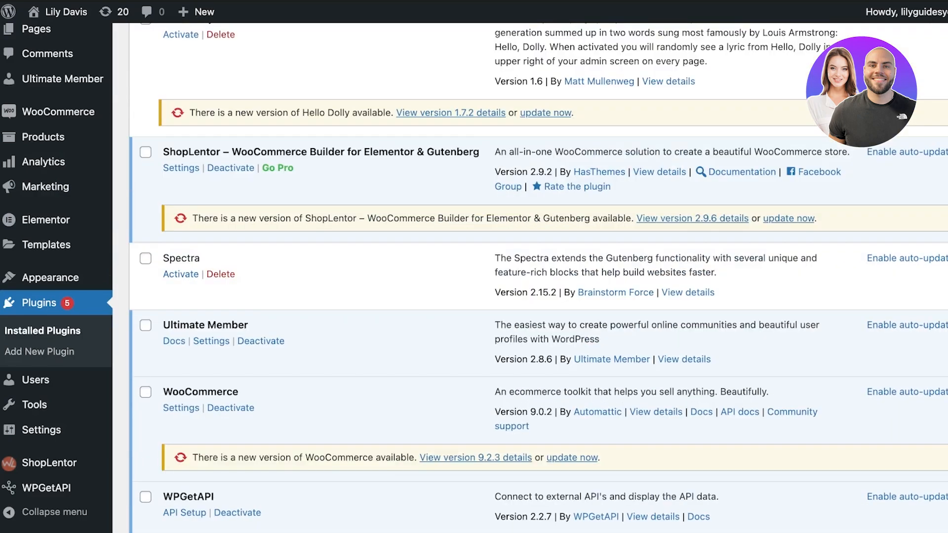
click(181, 274)
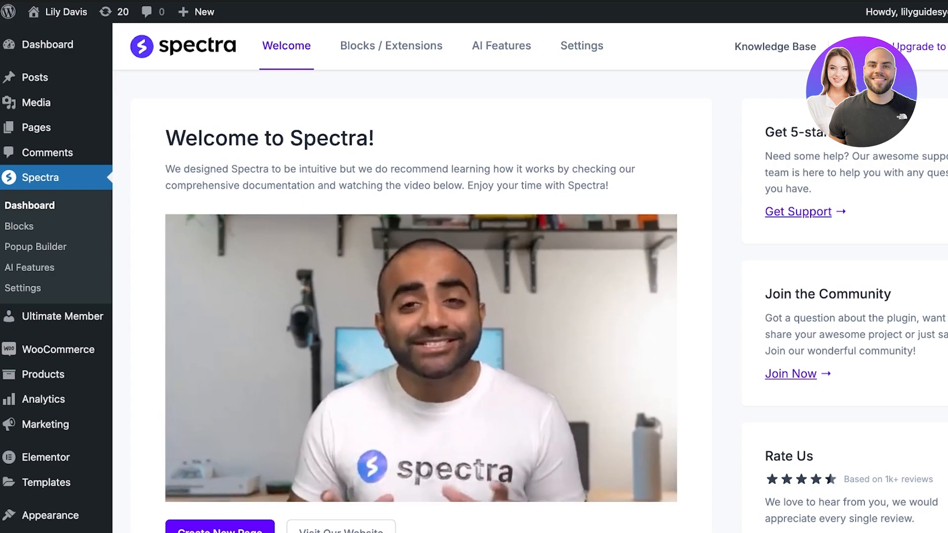
scroll(420, 296, down, 3)
scroll(420, 296, up, 3)
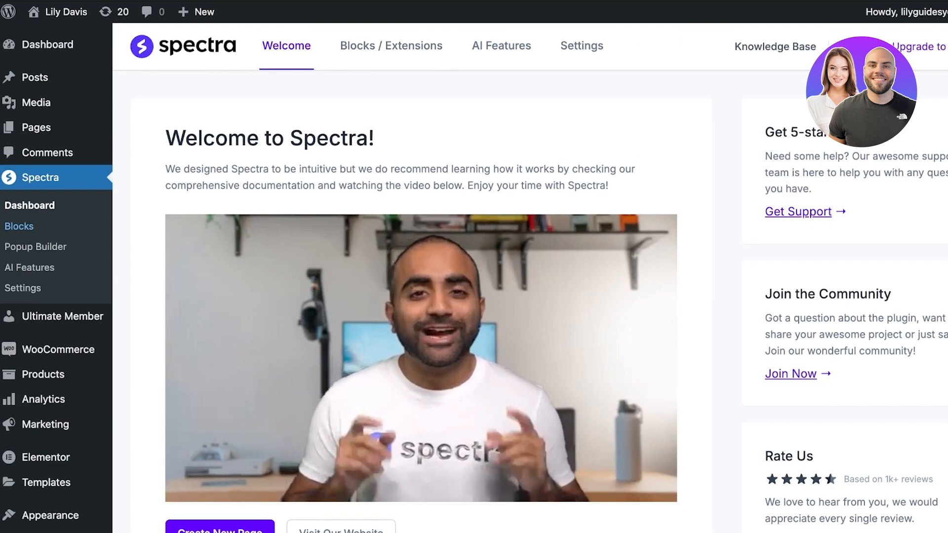
click(18, 226)
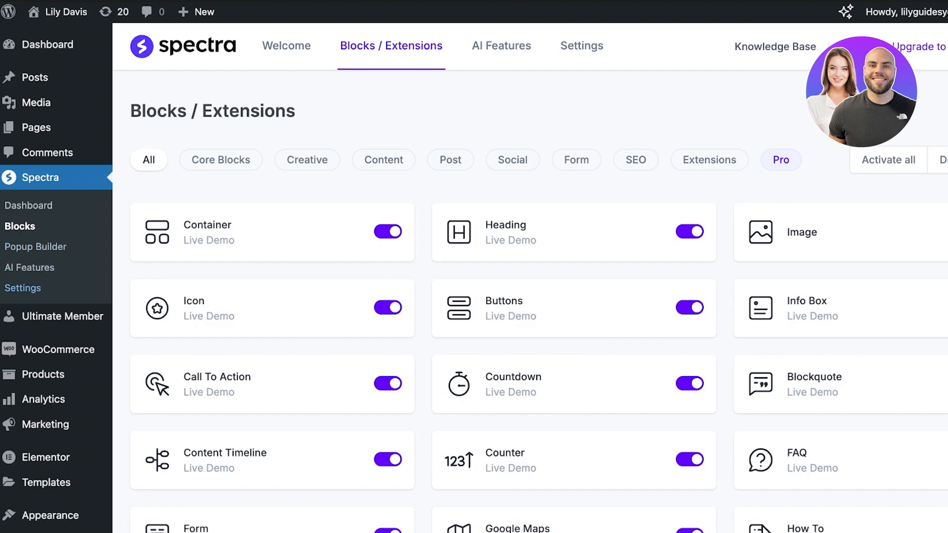
click(23, 288)
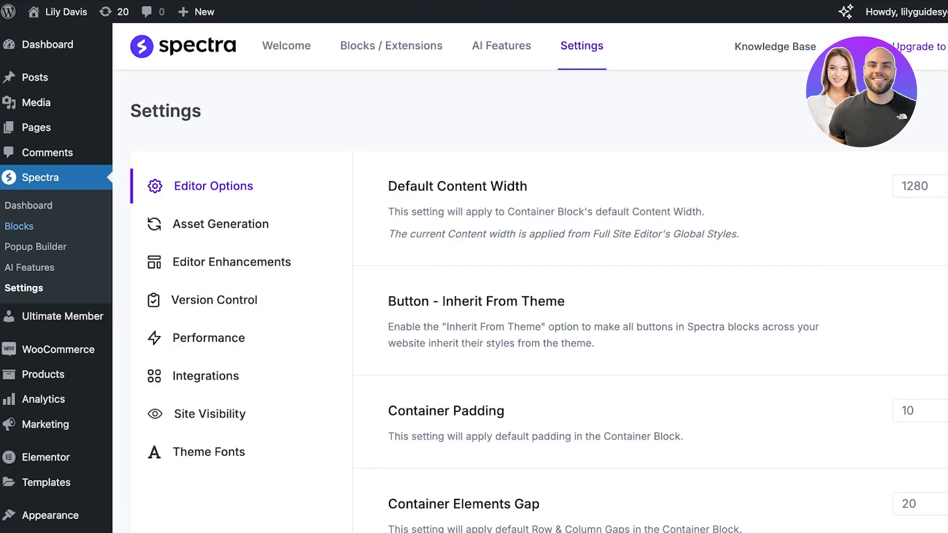
click(18, 226)
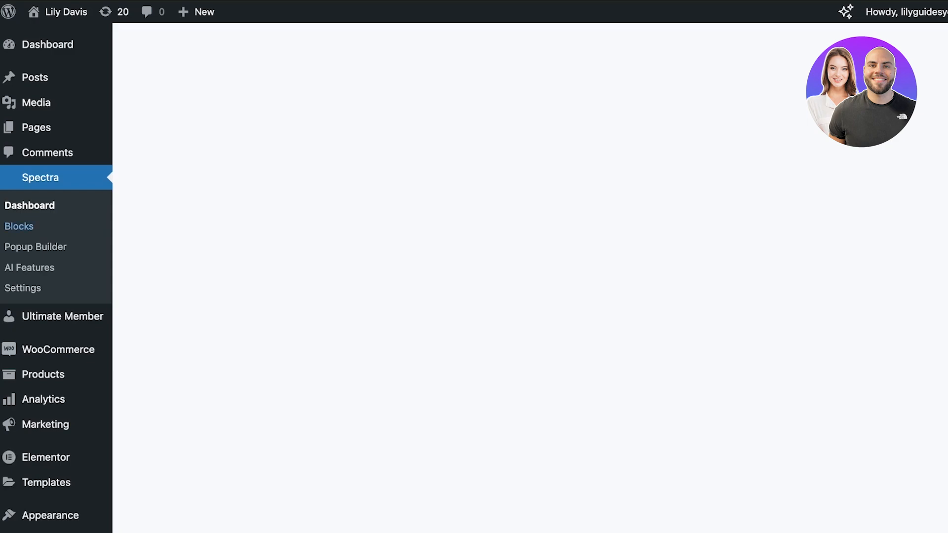
Scroll through the pattern chooser and insert the About pattern into the page.
scroll(45, 239, down, 5)
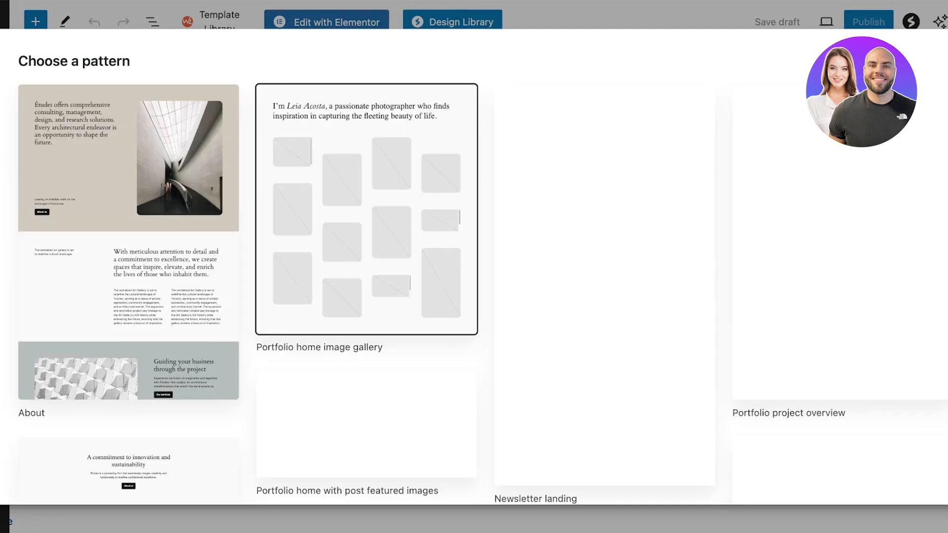
scroll(604, 303, down, 8)
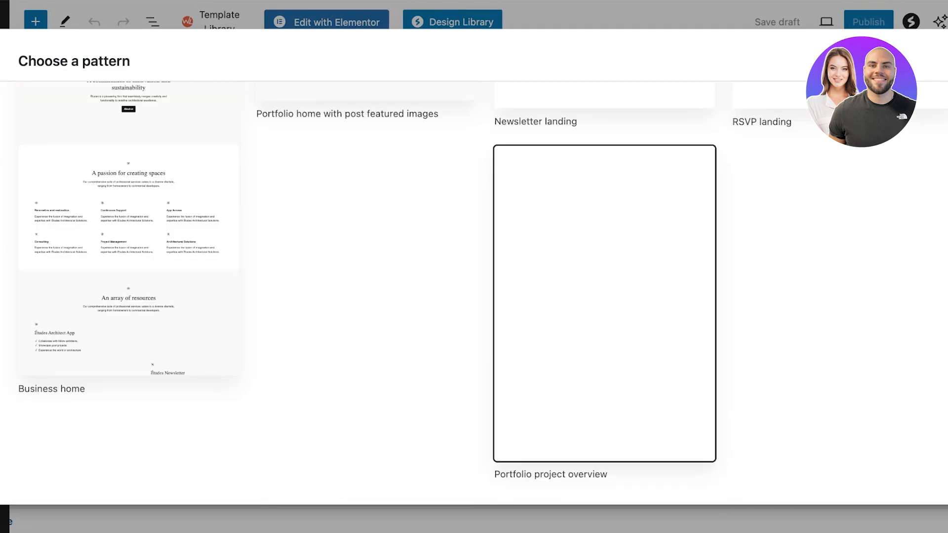
scroll(129, 266, up, 8)
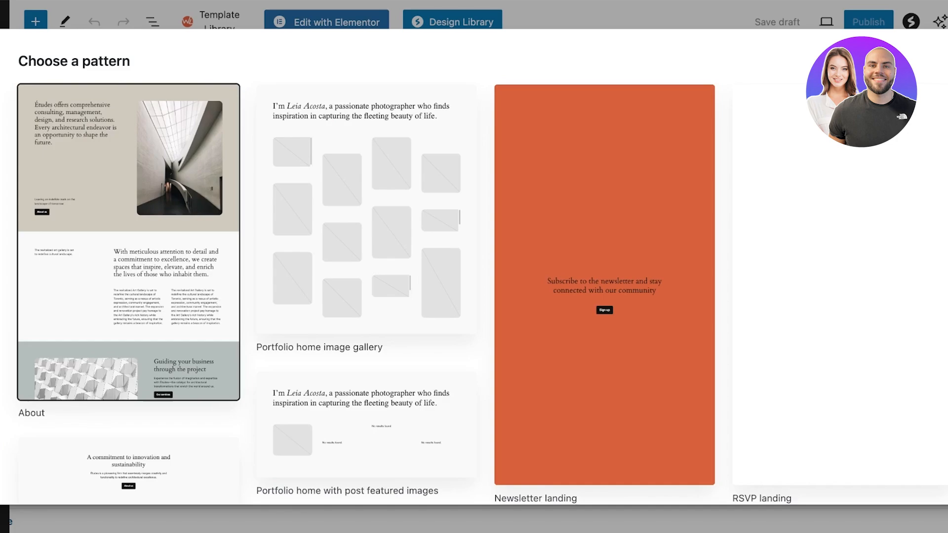
scroll(129, 266, down, 7)
scroll(128, 267, up, 7)
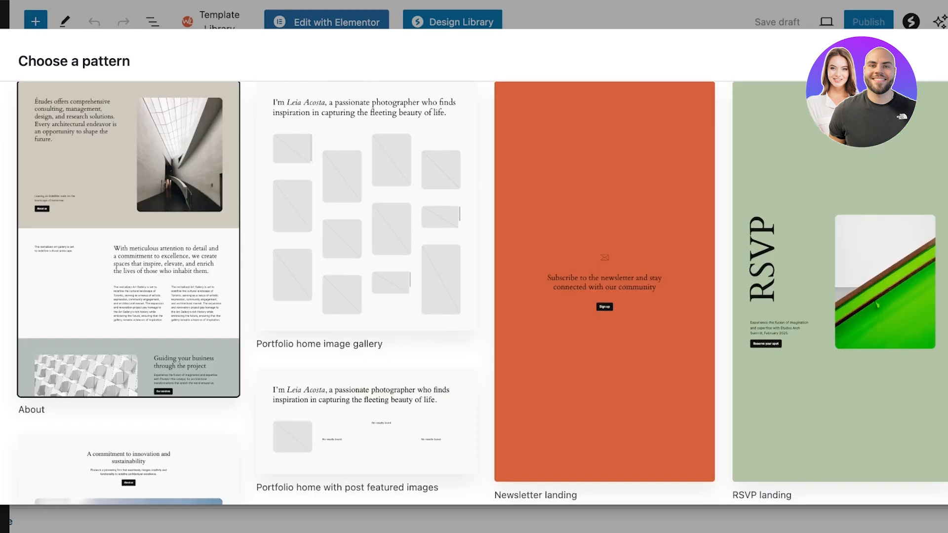
click(128, 242)
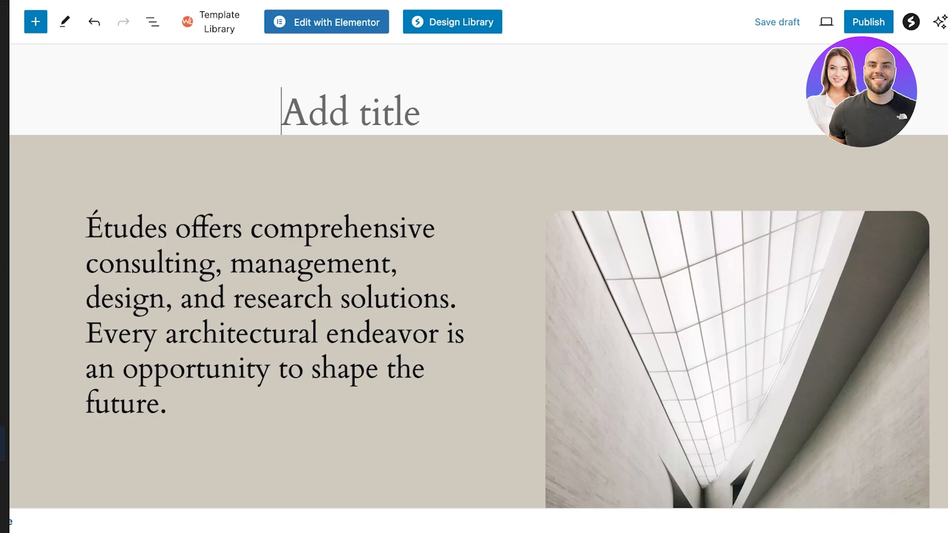
Add an empty Spectra Container below the intro paragraph ending in 'future.'.
scroll(474, 276, down, 7)
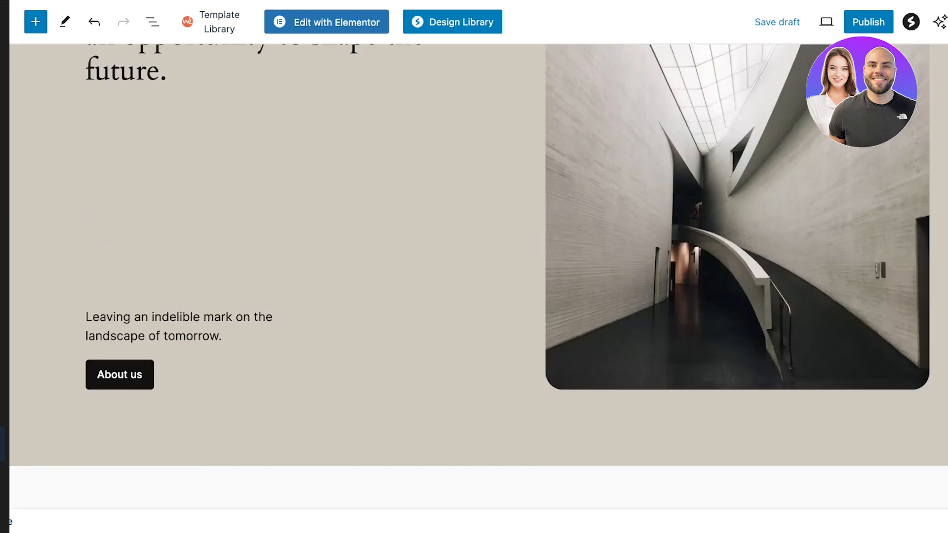
scroll(735, 198, down, 2)
click(735, 187)
scroll(735, 197, up, 4)
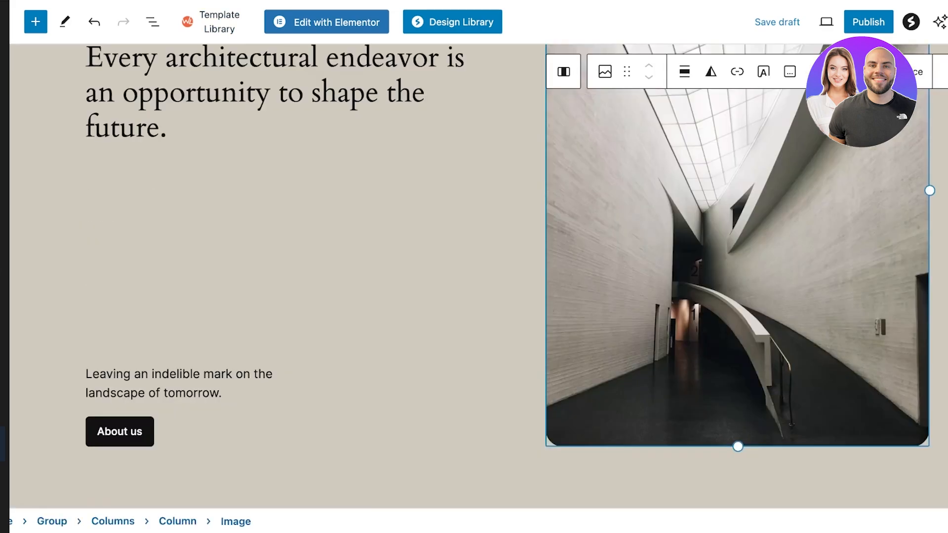
click(190, 129)
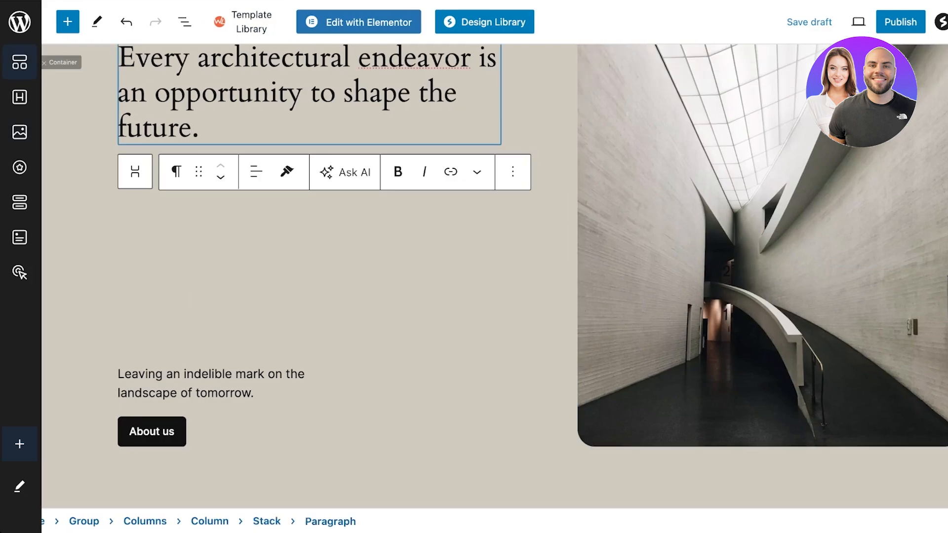
click(13, 61)
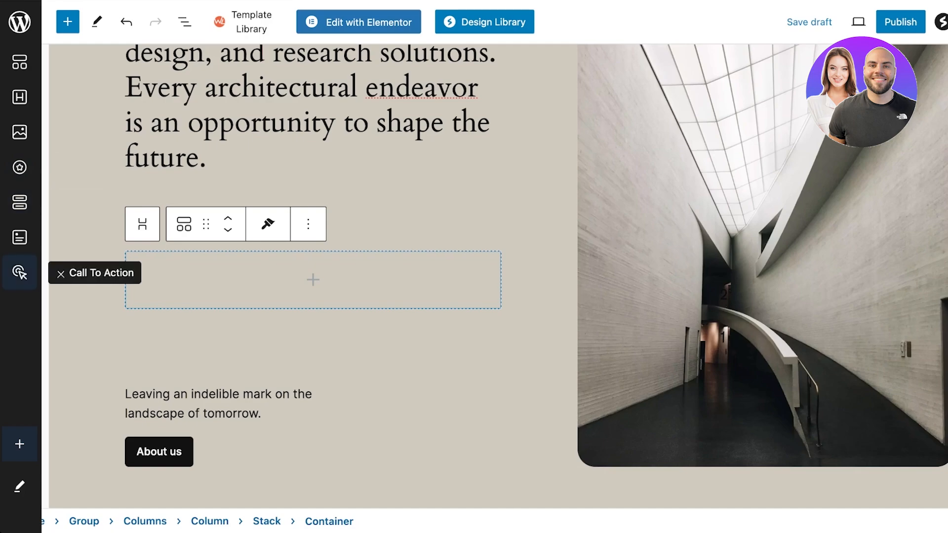
Browse the block inserter list, then close it without adding anything.
click(20, 444)
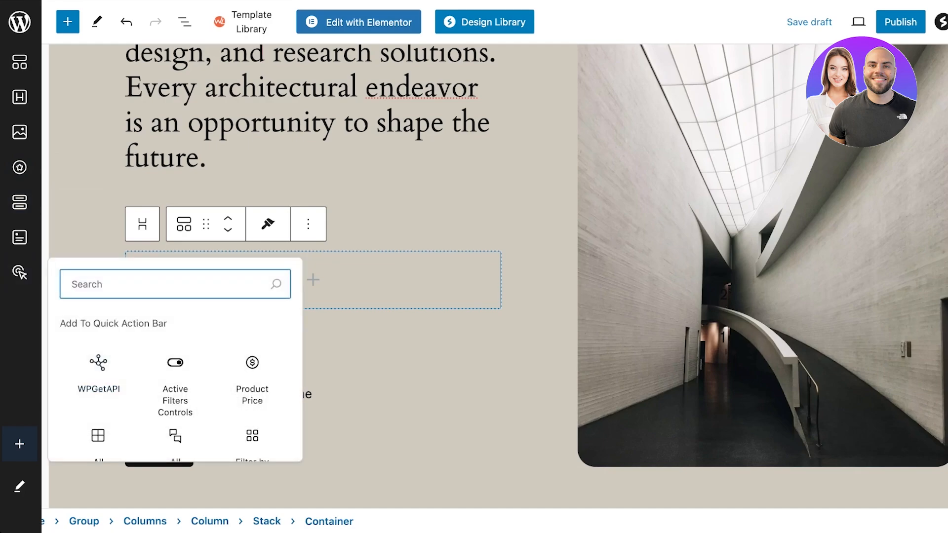
scroll(175, 355, down, 15)
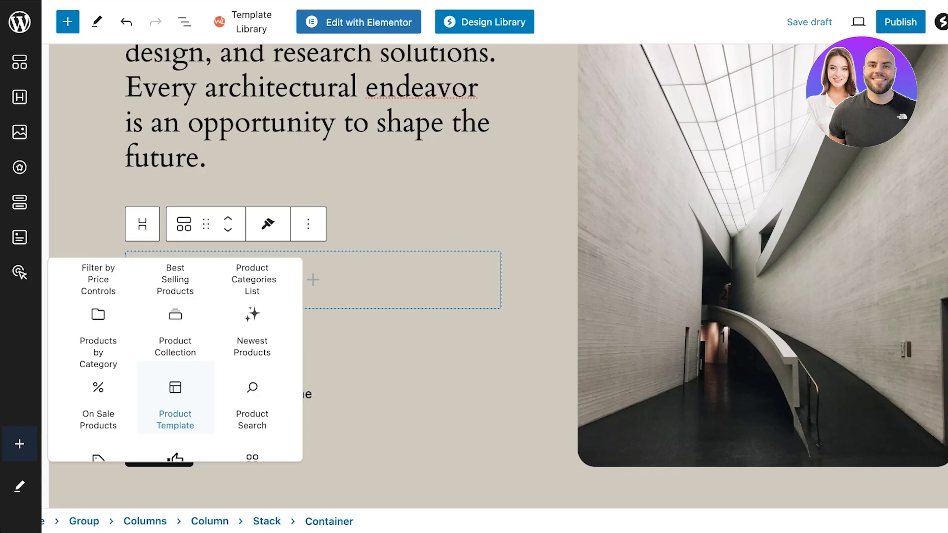
scroll(175, 439, down, 10)
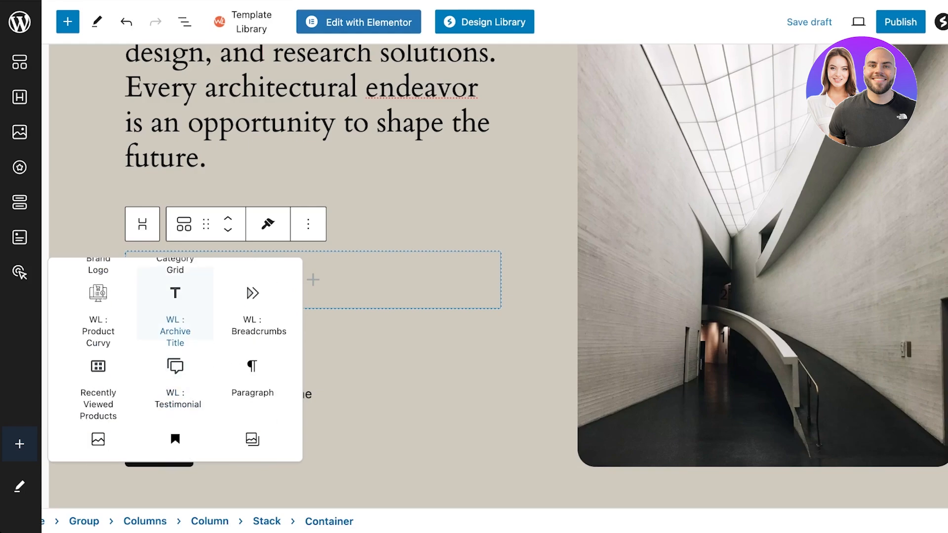
scroll(176, 439, up, 10)
scroll(175, 439, up, 8)
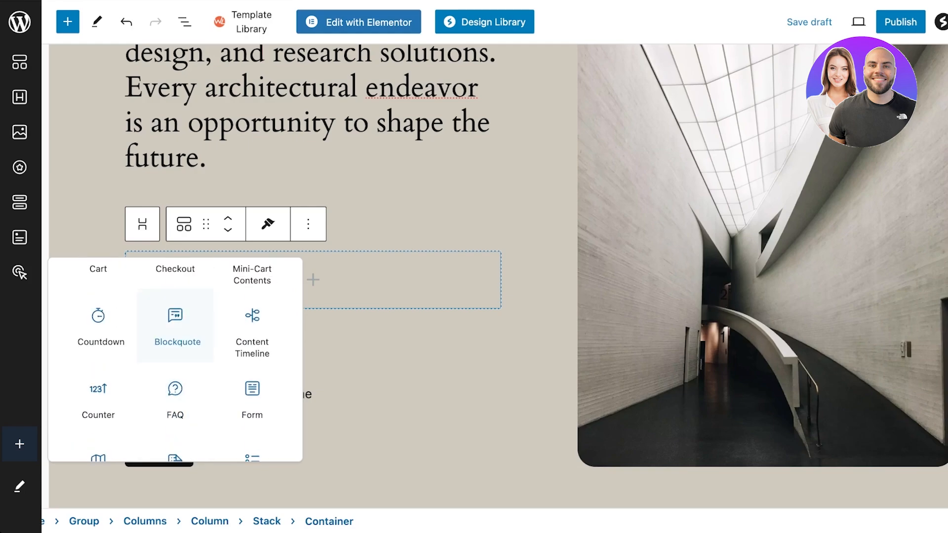
scroll(98, 368, down, 3)
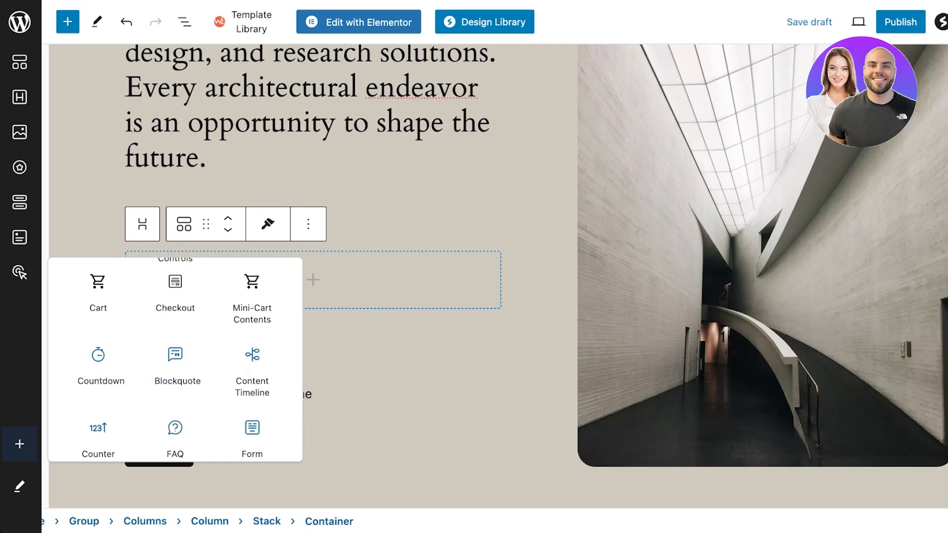
scroll(252, 375, down, 3)
scroll(252, 375, down, 15)
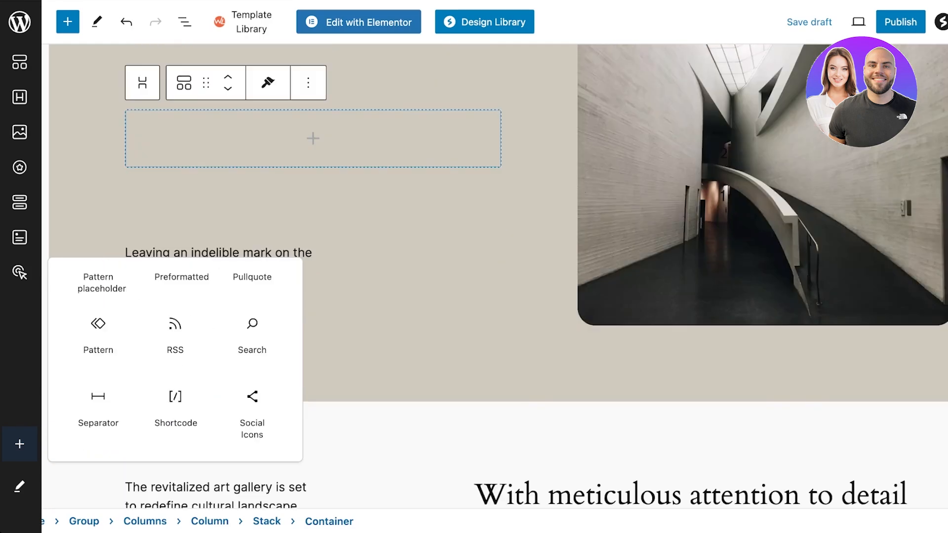
click(711, 213)
scroll(711, 212, up, 8)
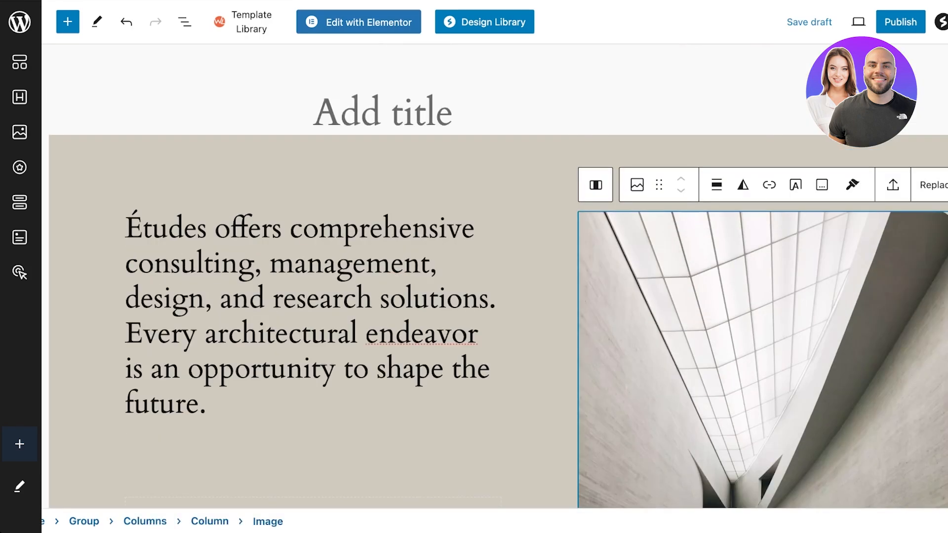
Open and close the Spectra page settings panel, toggling its pinned shortcut.
click(941, 22)
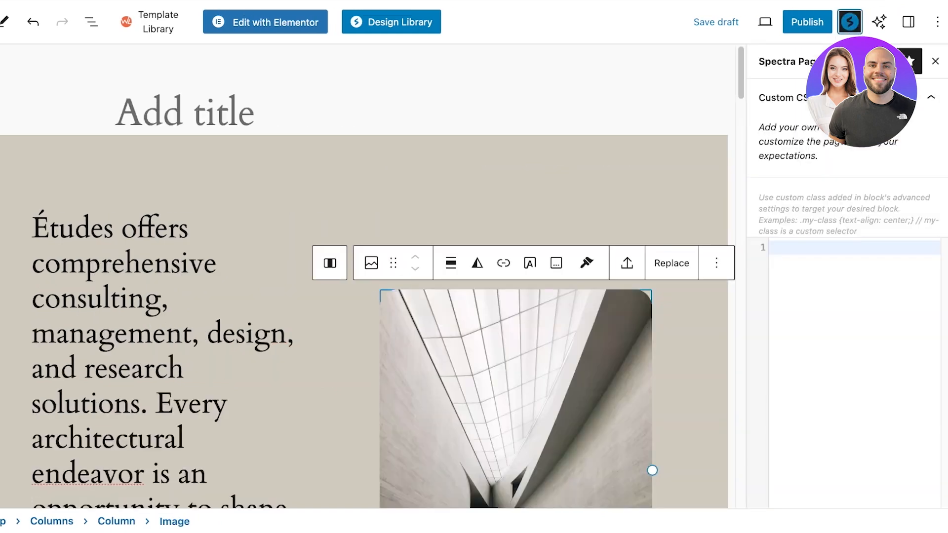
click(910, 62)
click(910, 61)
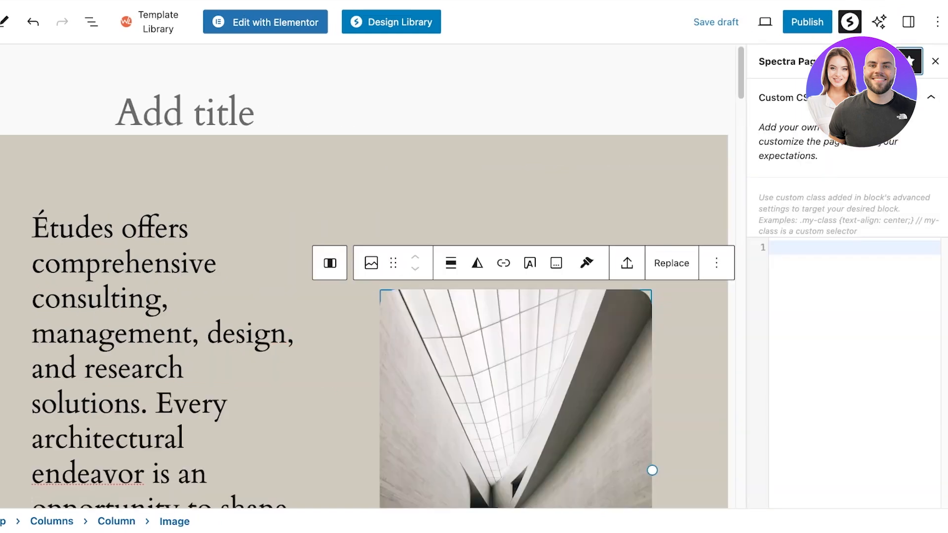
scroll(847, 293, down, 3)
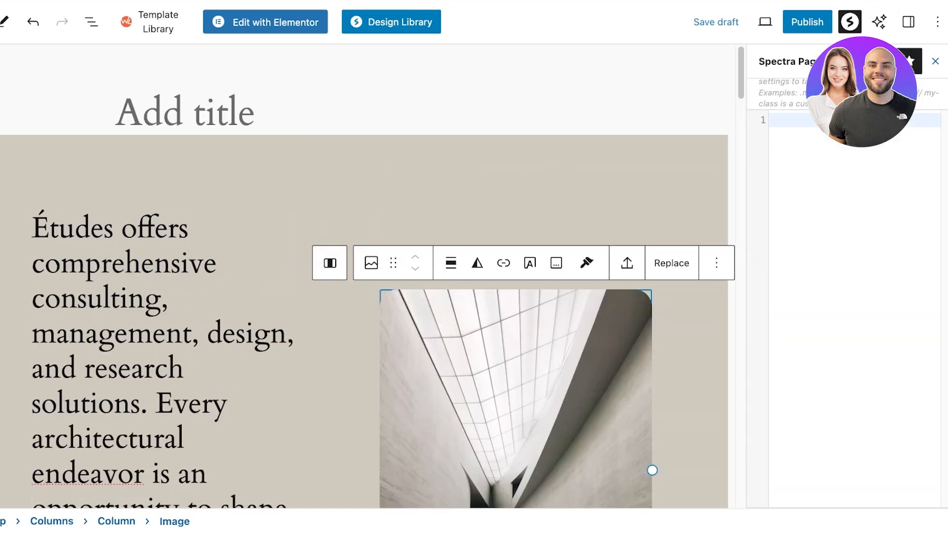
click(935, 62)
Browse Design Library patterns in blue and white colour styles, then Call To Action.
click(391, 22)
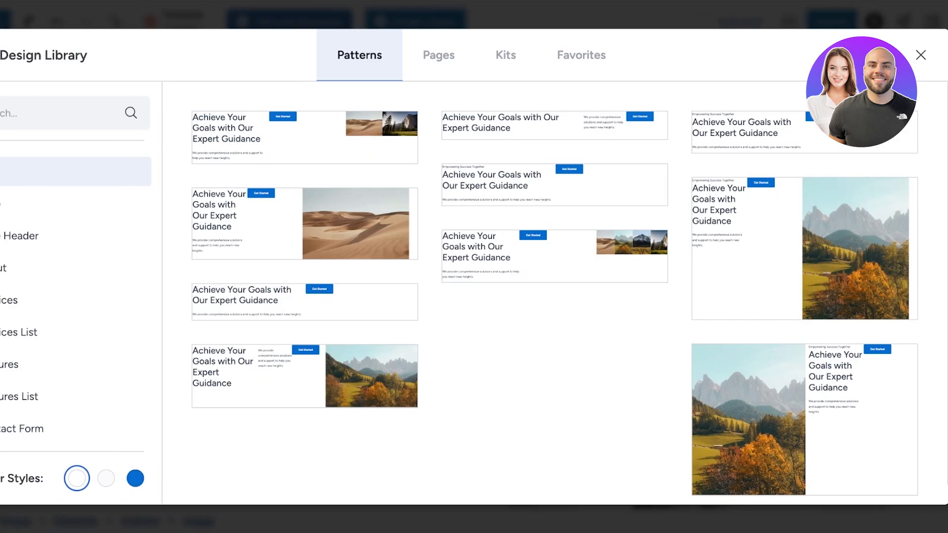
scroll(94, 296, down, 5)
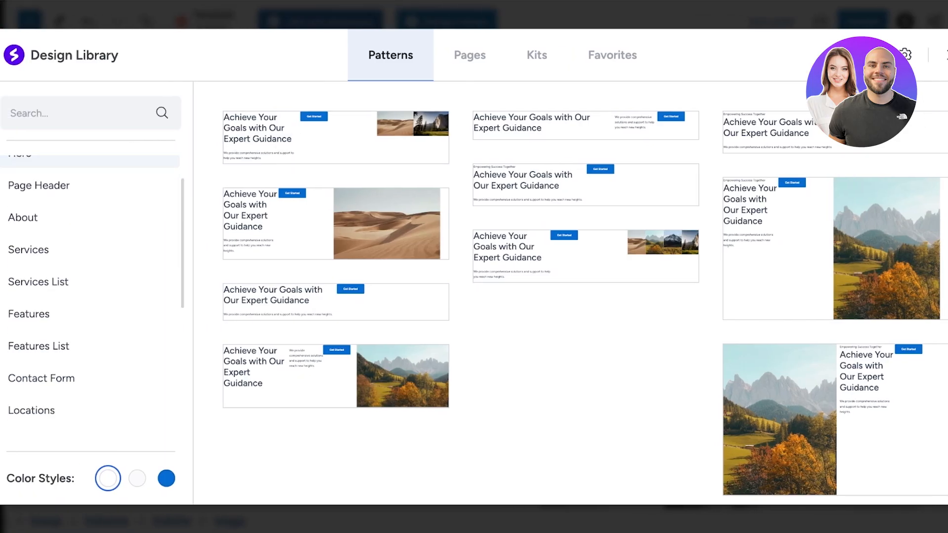
scroll(586, 186, down, 1)
click(943, 54)
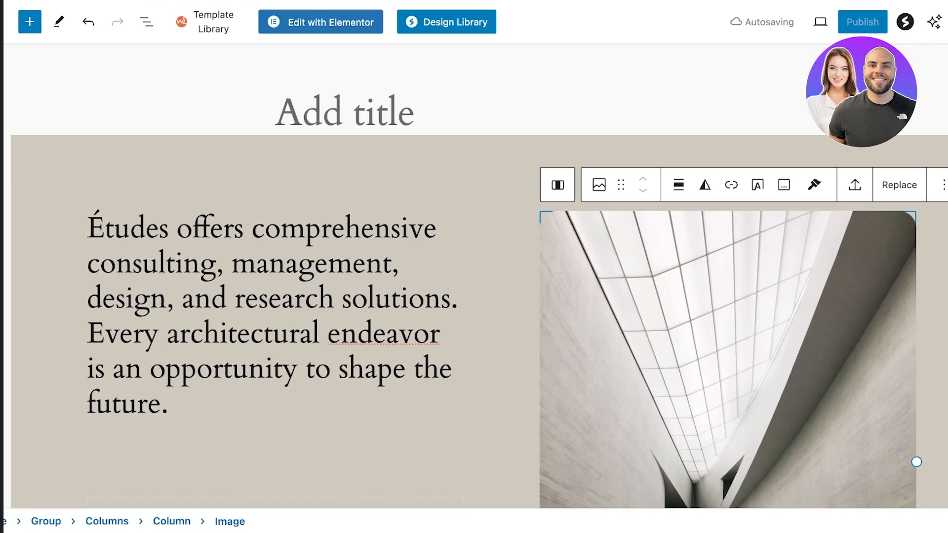
click(447, 22)
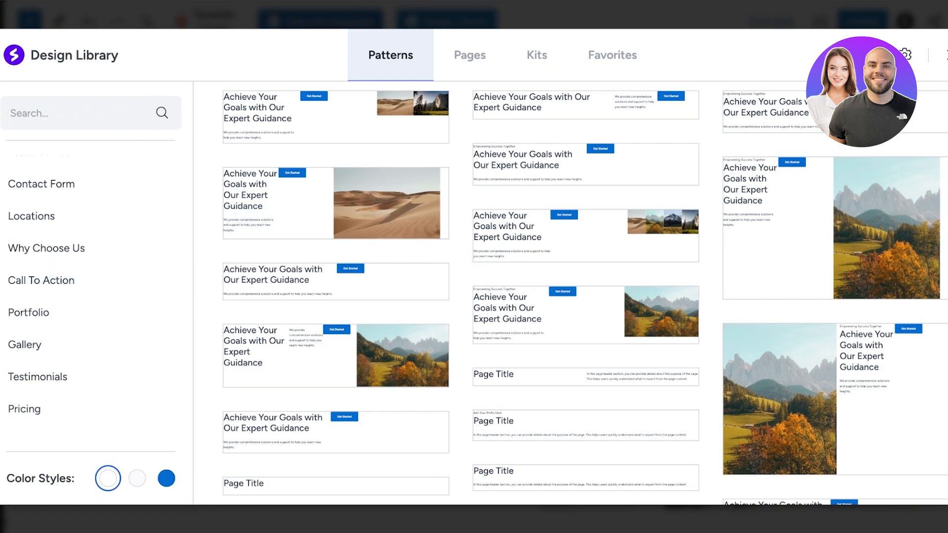
click(166, 478)
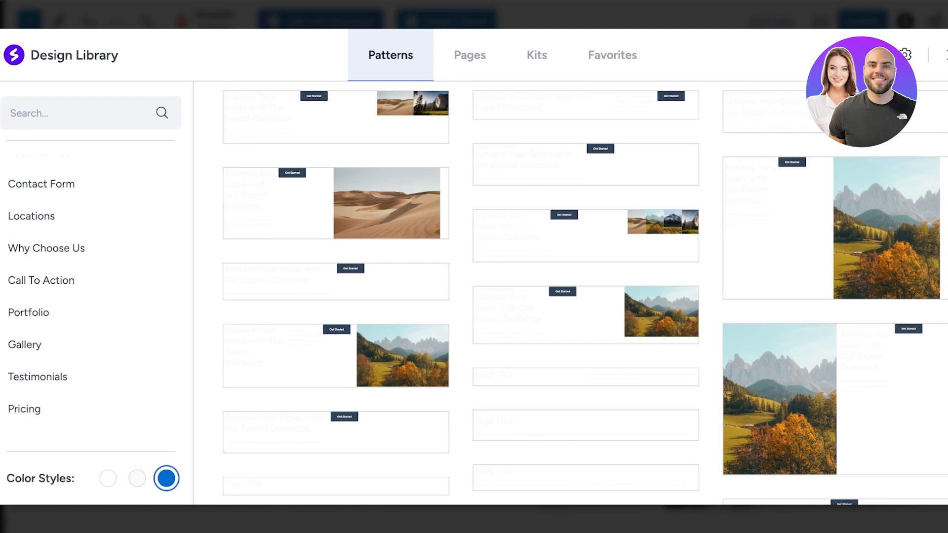
click(108, 478)
click(42, 281)
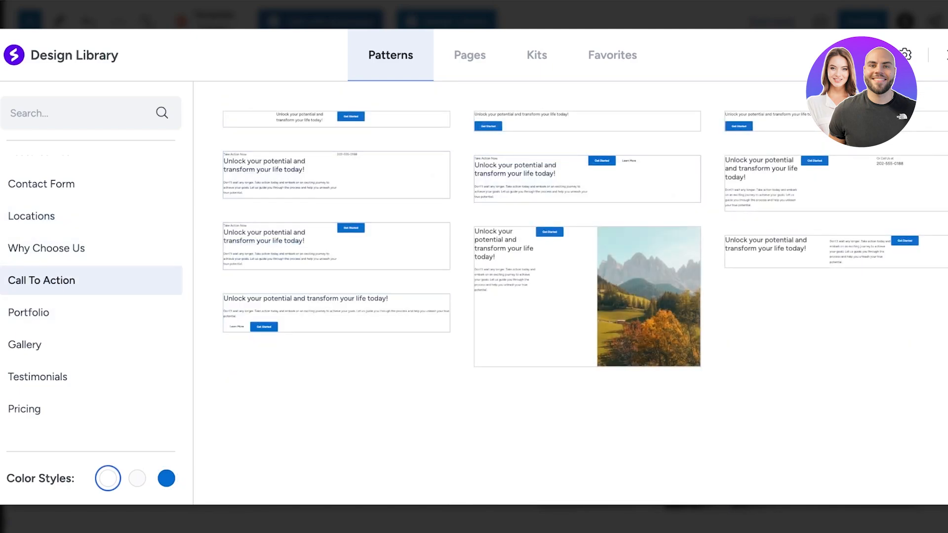
Switch to full-page layouts, pick Elevating Possibilities, and cancel the sign-up prompt.
click(469, 55)
scroll(585, 296, down, 20)
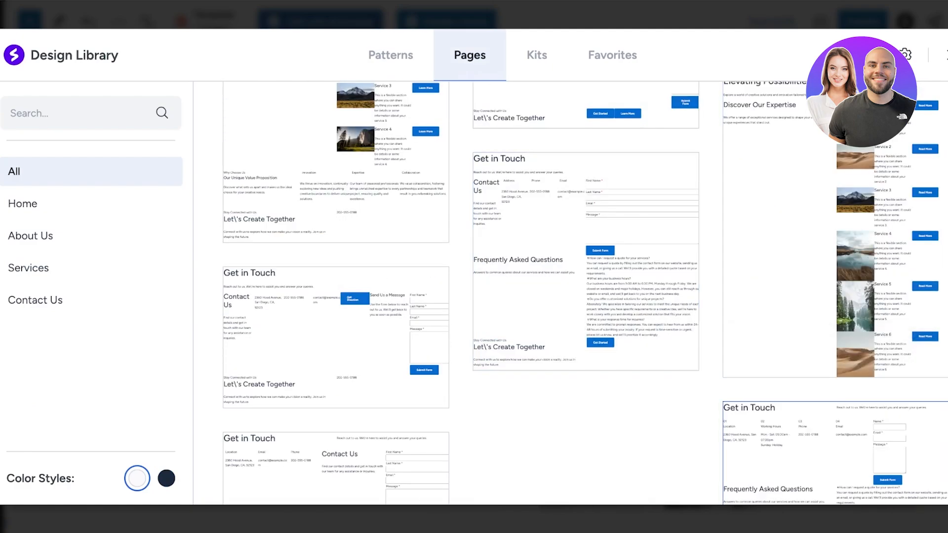
scroll(336, 346, up, 10)
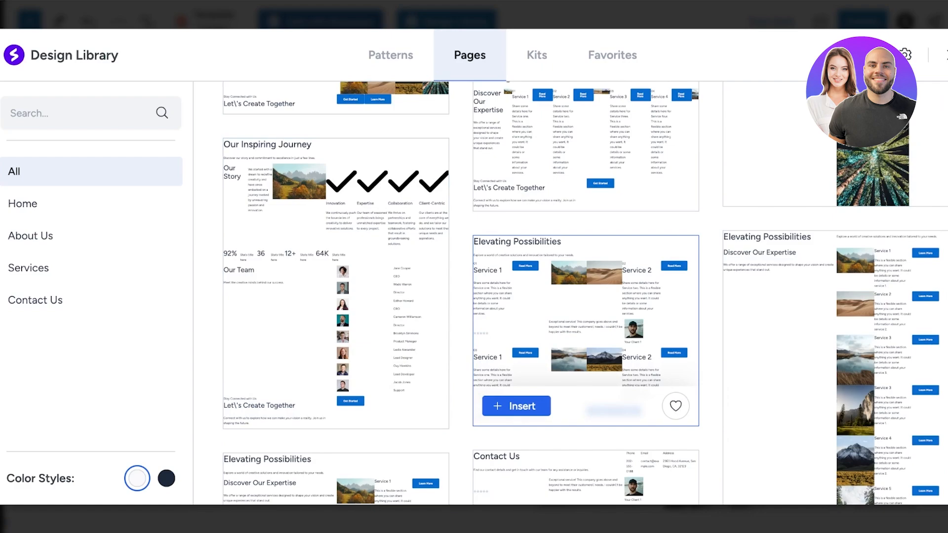
click(516, 406)
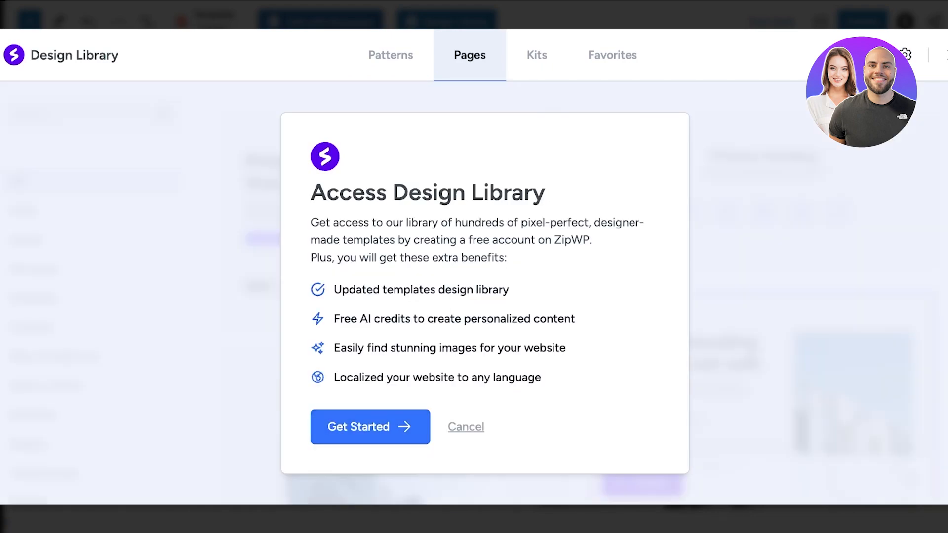
click(466, 427)
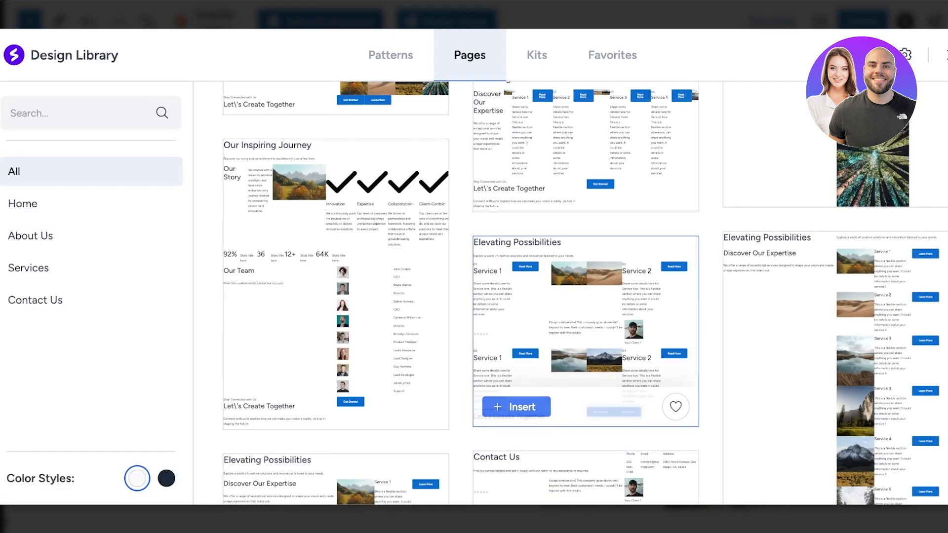
scroll(516, 385, up, 5)
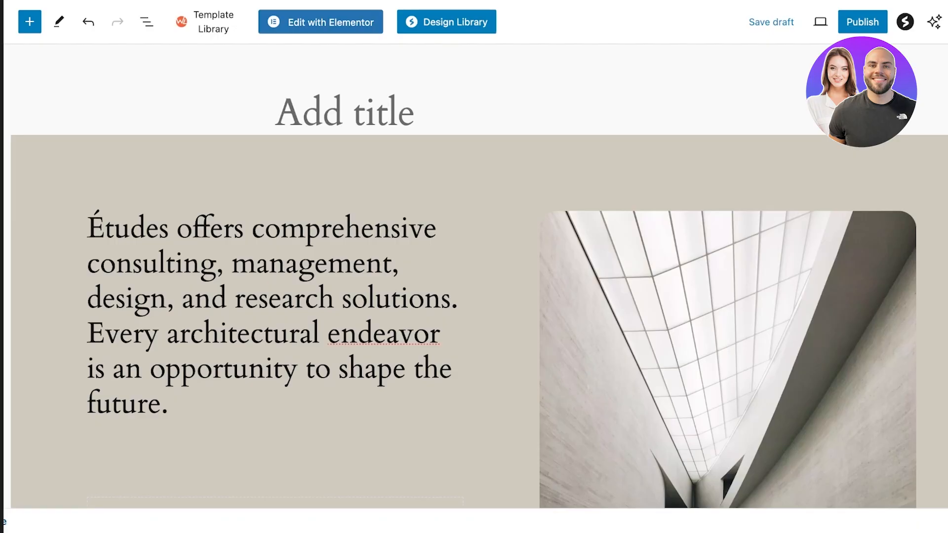
Add a Spectra Heading and move the intro paragraph above it.
double_click(284, 298)
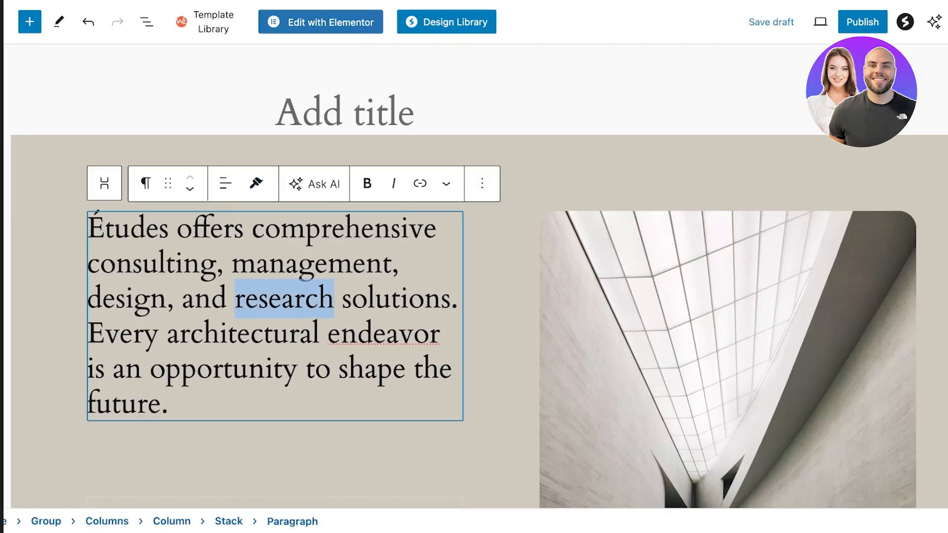
key(ctrl+a)
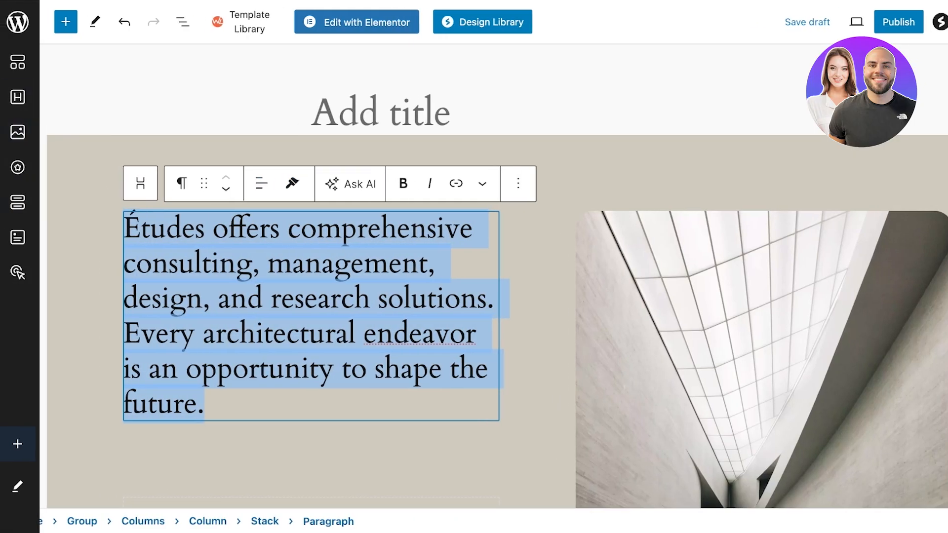
click(18, 97)
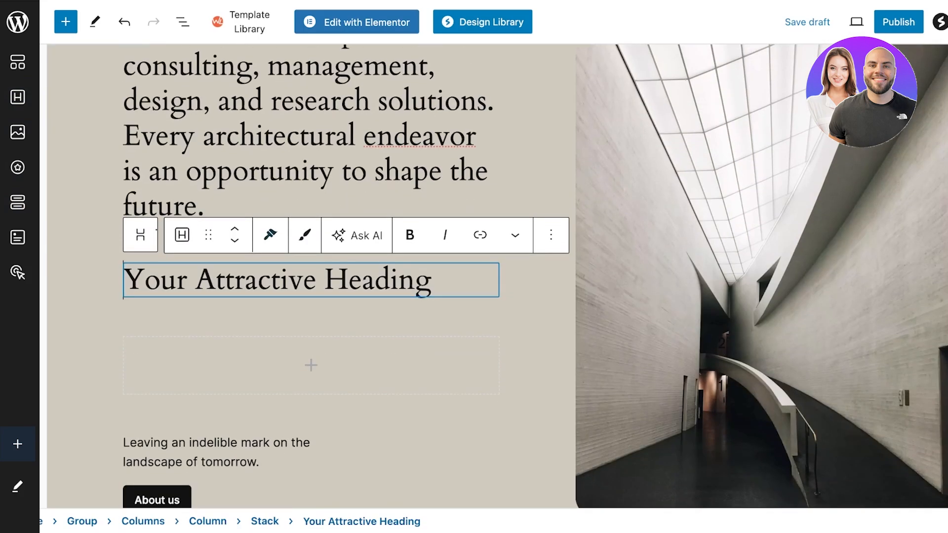
drag(258, 280, 284, 173)
click(285, 172)
scroll(284, 198, down, 3)
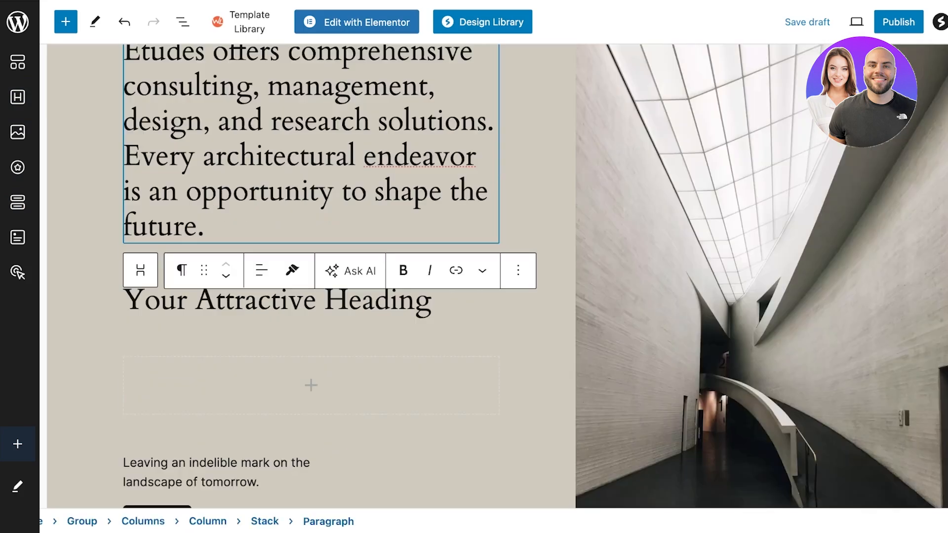
drag(203, 270, 218, 226)
Replace the paragraph's text with 'About us'.
triple_click(224, 227)
key(BackSpace)
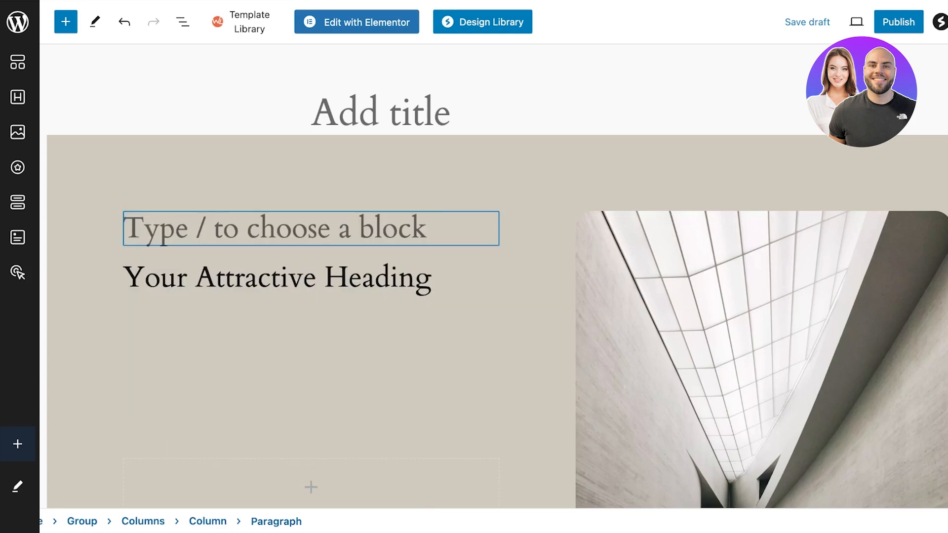
text(A)
key(BackSpace)
text(T)
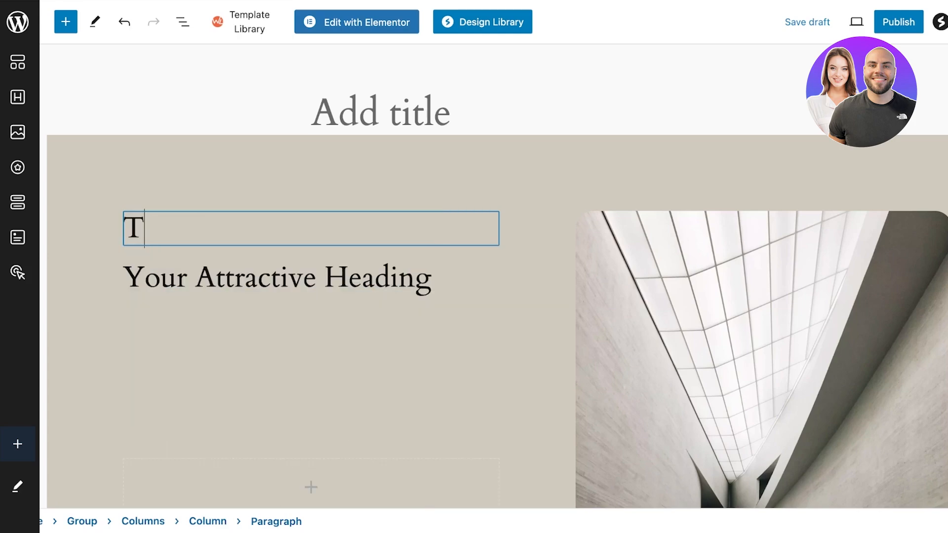
key(BackSpace)
text(We)
key(BackSpace)
key(BackSpace)
text(Abo)
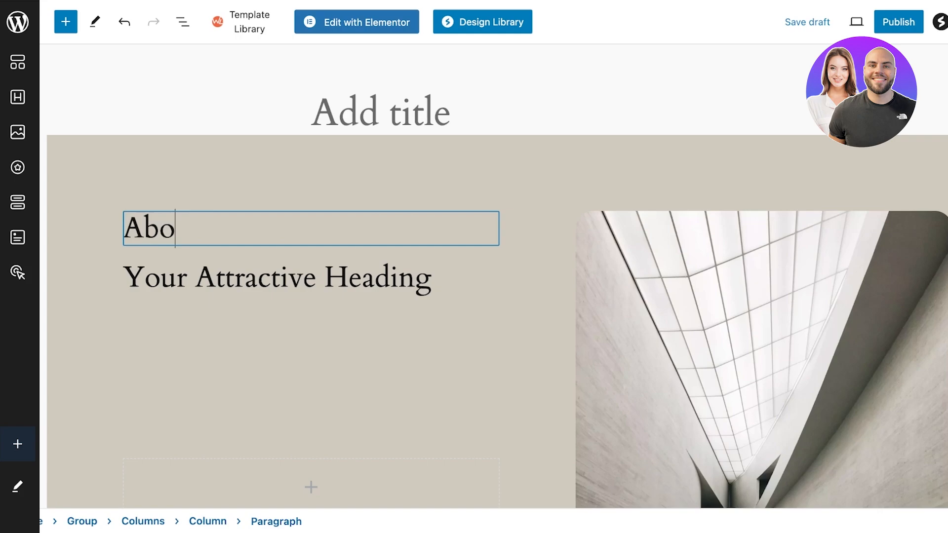
text(ut us)
Retype the heading as 'Our jounrney started as a trial and' and save the draft.
triple_click(278, 278)
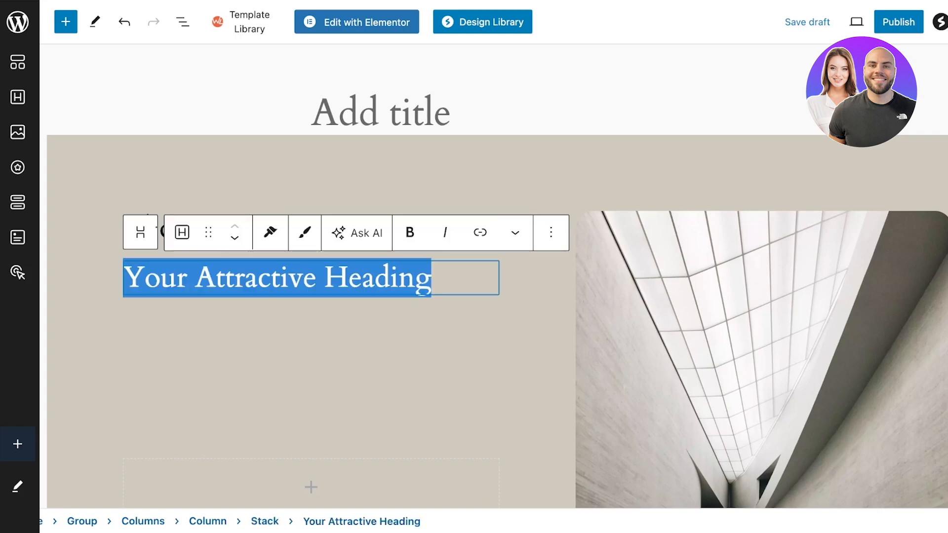
text(A)
key(BackSpace)
text(T)
key(BackSpace)
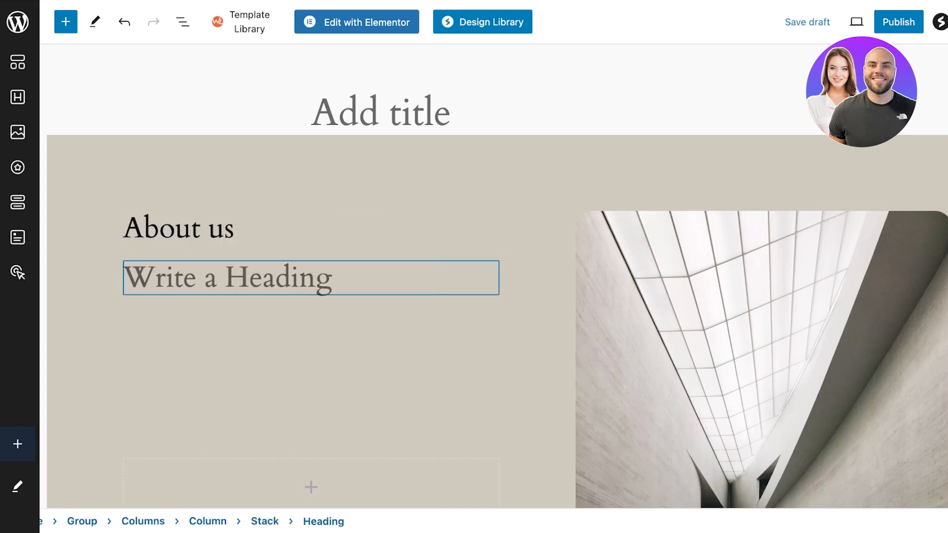
text(/)
key(BackSpace)
text(Our joun)
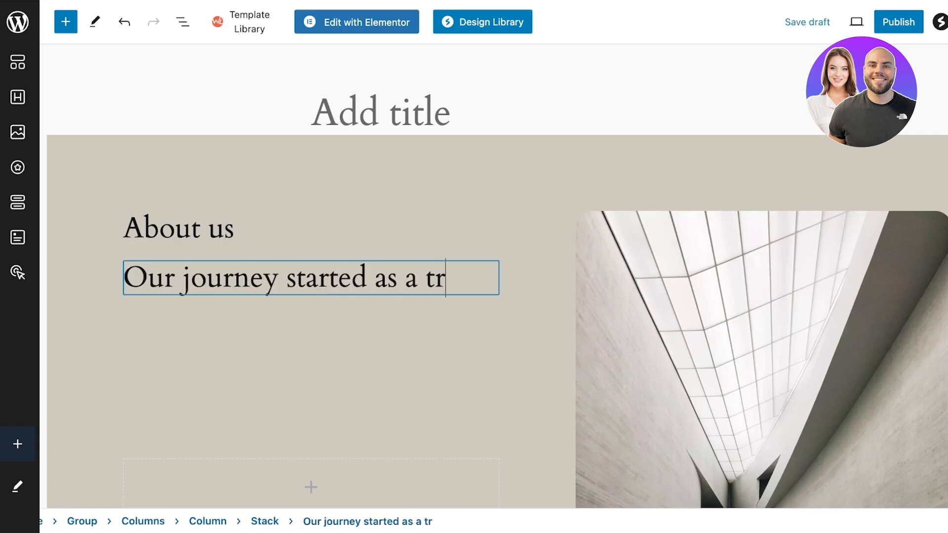
text(rney started as a trial and error for runwau model..)
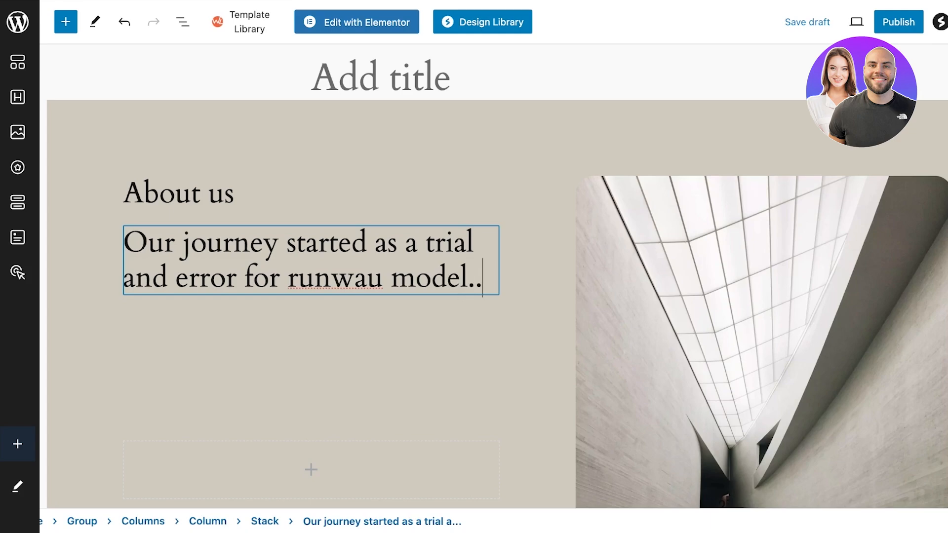
key(ctrl+s)
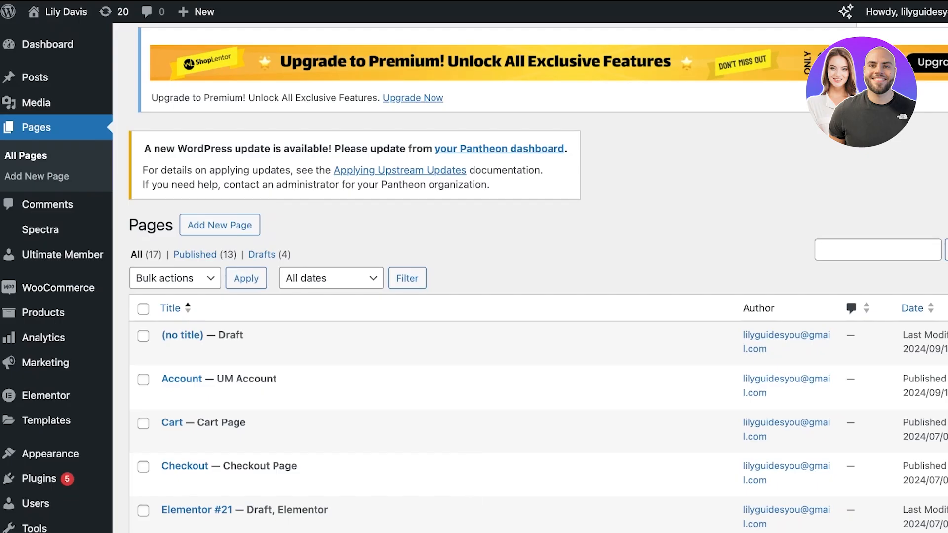
Open the Spectra dashboard from the admin menu.
scroll(494, 296, down, 4)
scroll(494, 296, down, 2)
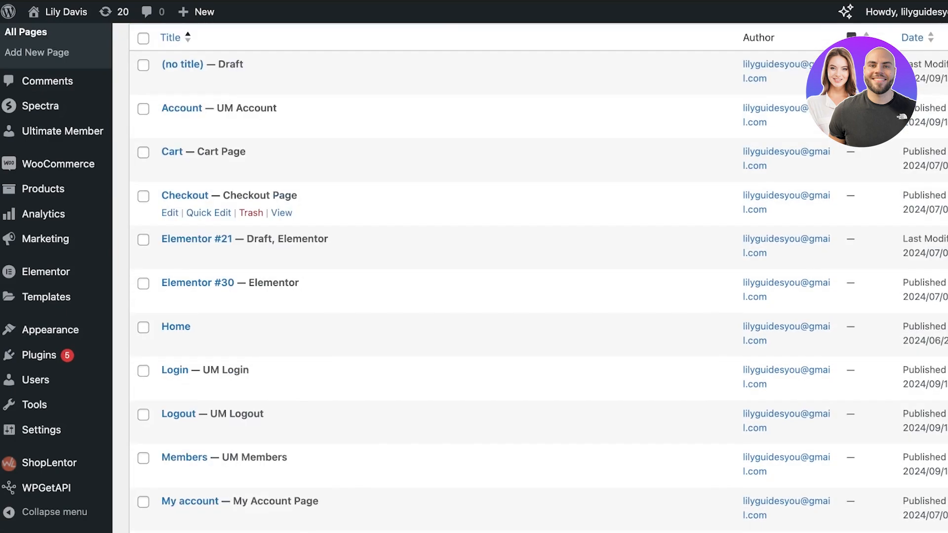
scroll(227, 203, down, 1)
click(40, 106)
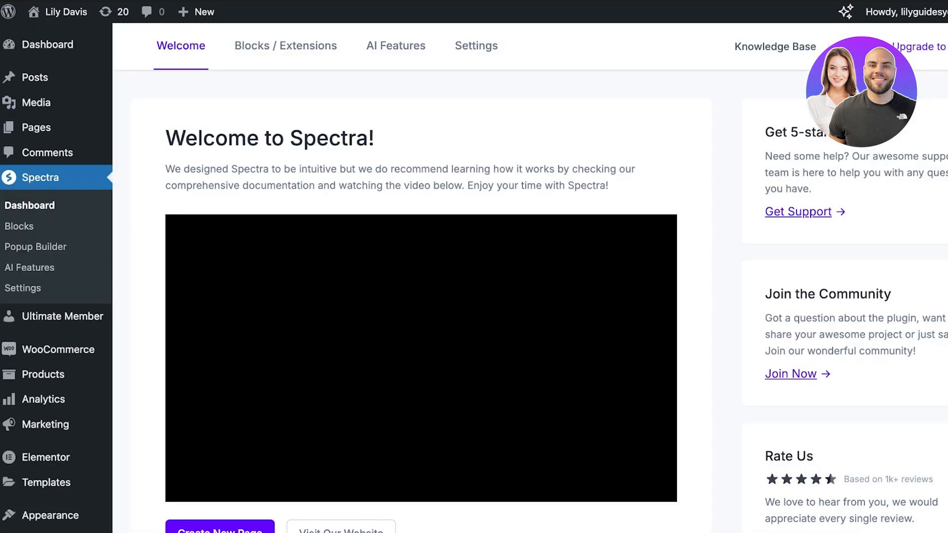
scroll(474, 297, down, 4)
scroll(474, 296, up, 4)
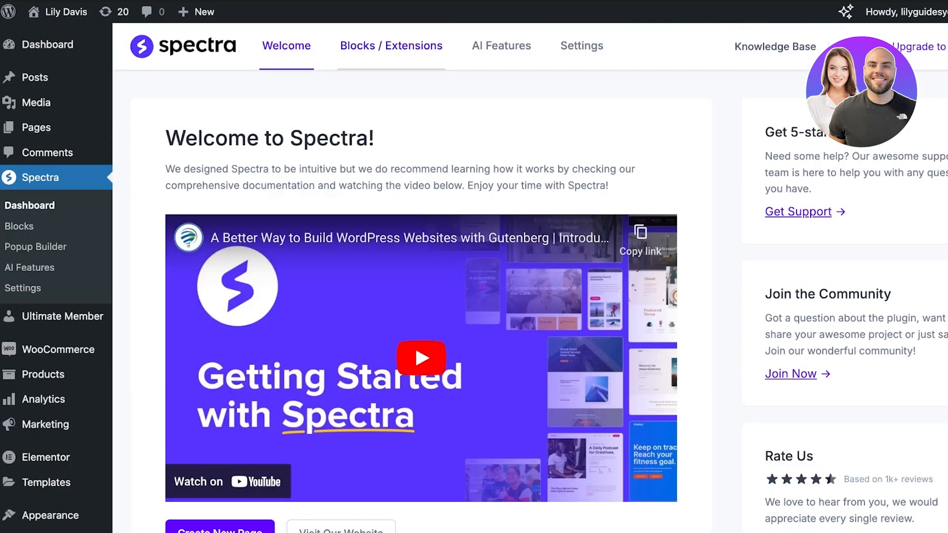
Look through Spectra's Blocks / Extensions list, then head to the live site.
click(391, 45)
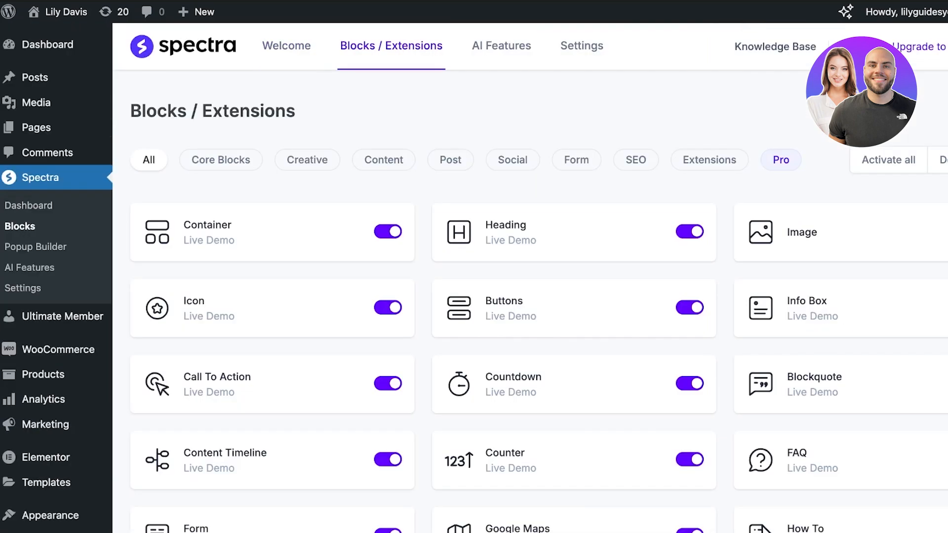
scroll(474, 296, down, 2)
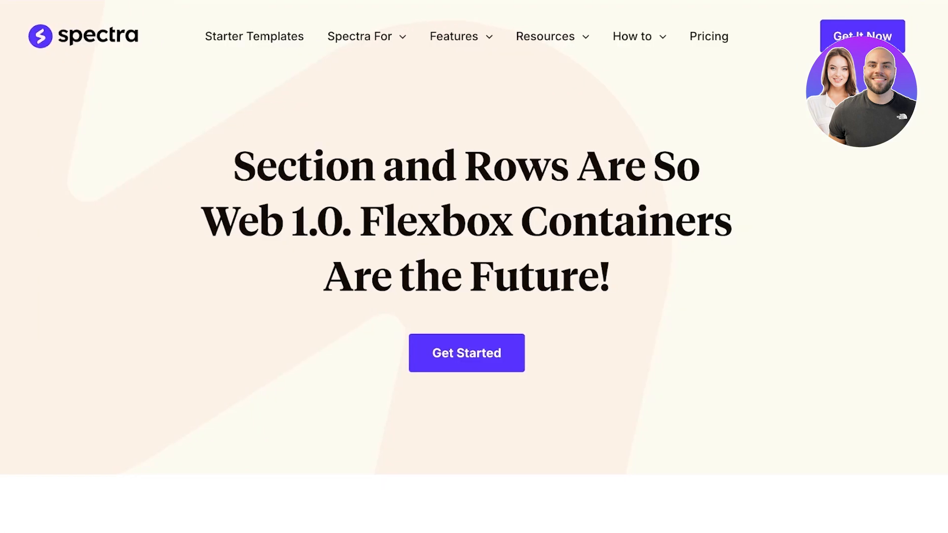
scroll(474, 267, down, 7)
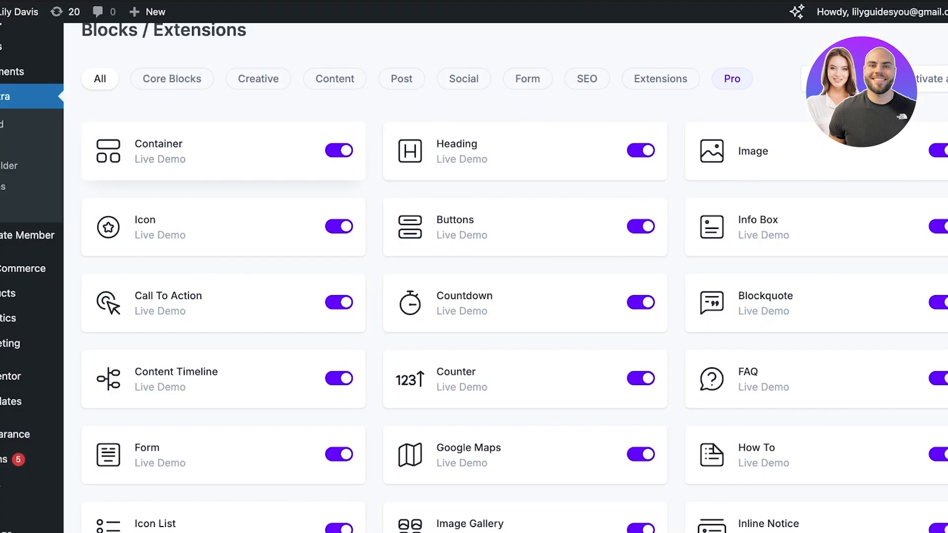
scroll(474, 296, up, 2)
mouse_move(27, 12)
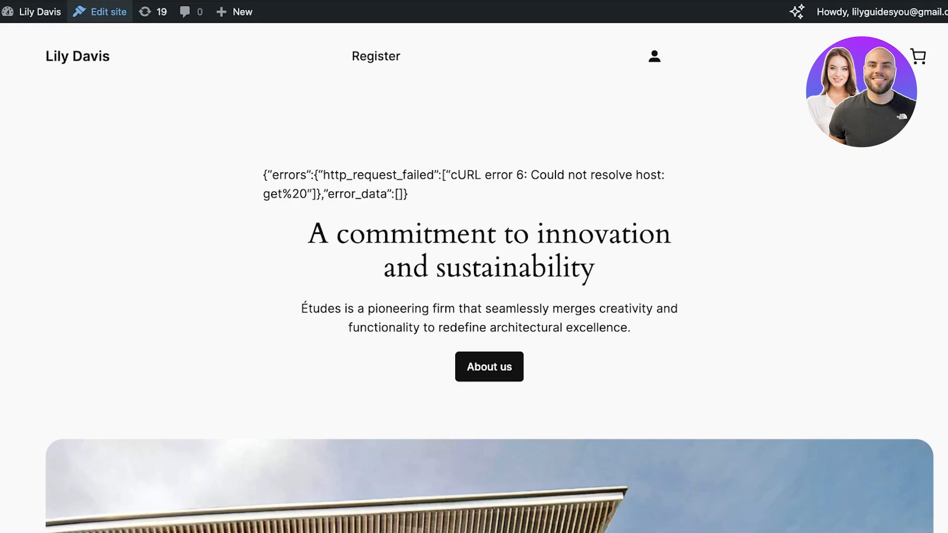
Open the Blog Home template for editing in the site editor.
click(100, 12)
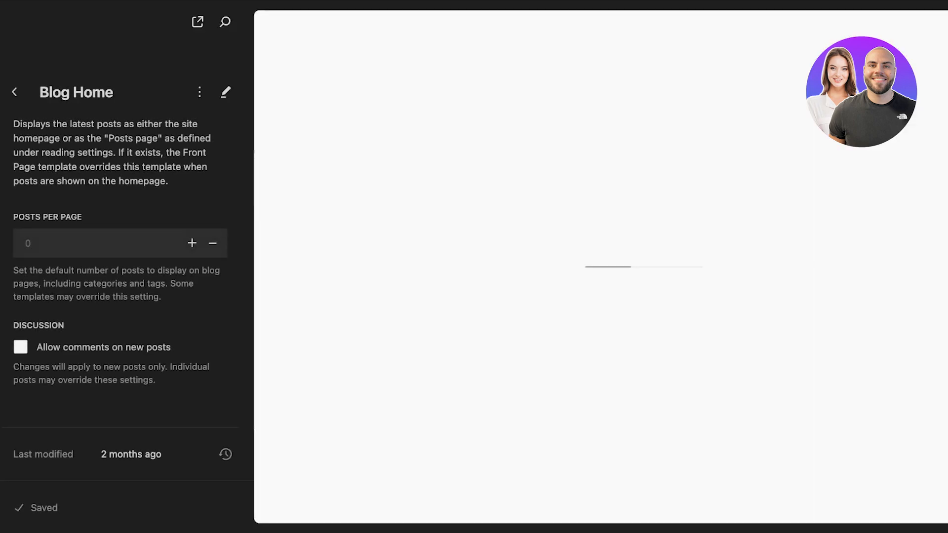
click(14, 92)
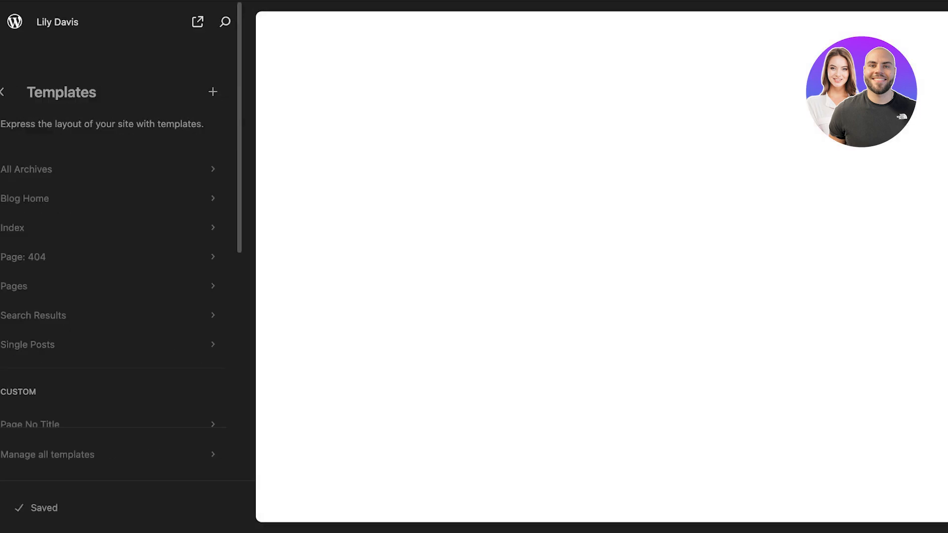
scroll(121, 217, down, 3)
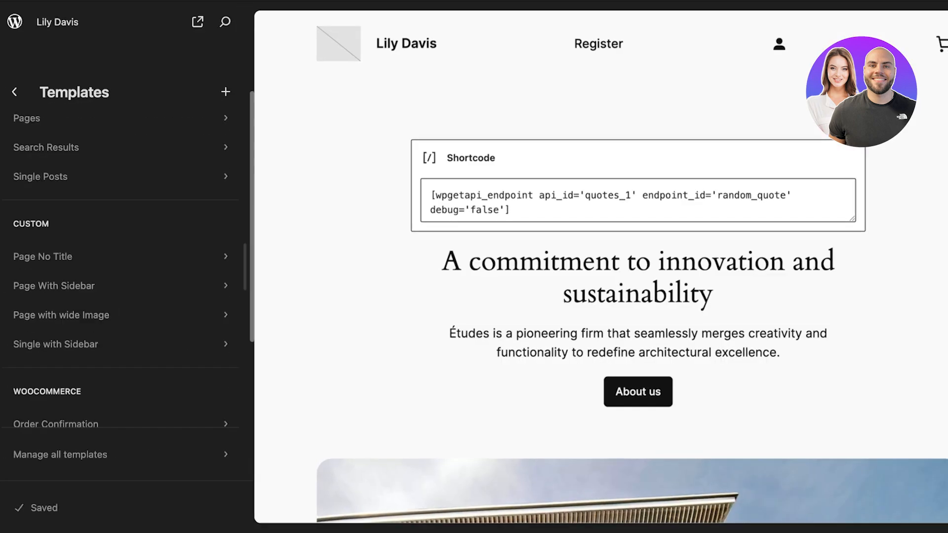
click(15, 93)
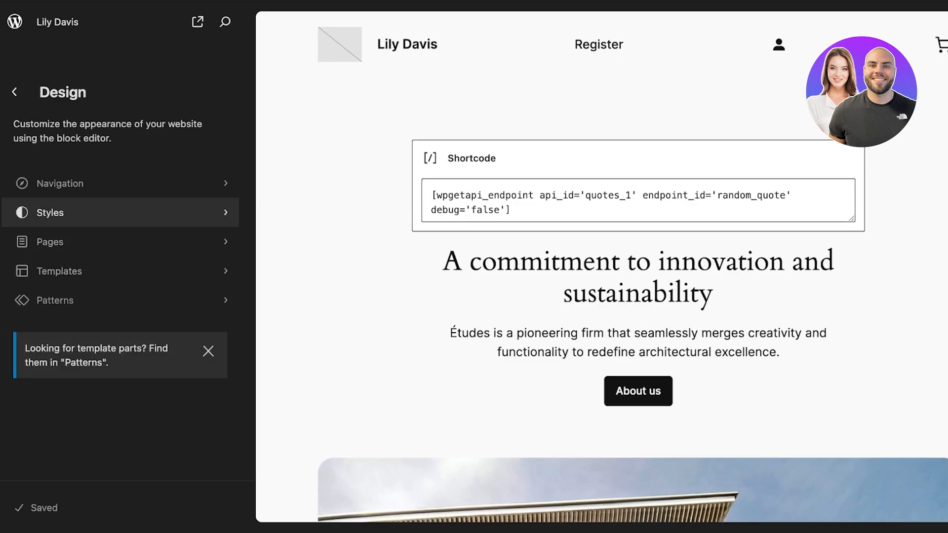
click(379, 269)
scroll(379, 269, down, 3)
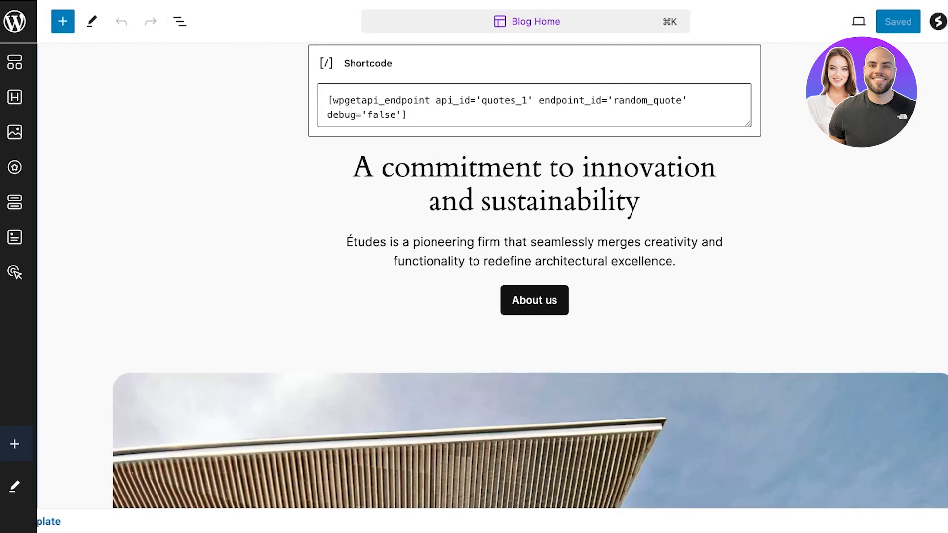
Drag a Spectra Container from the block inserter onto the template canvas.
click(63, 22)
scroll(159, 182, down, 4)
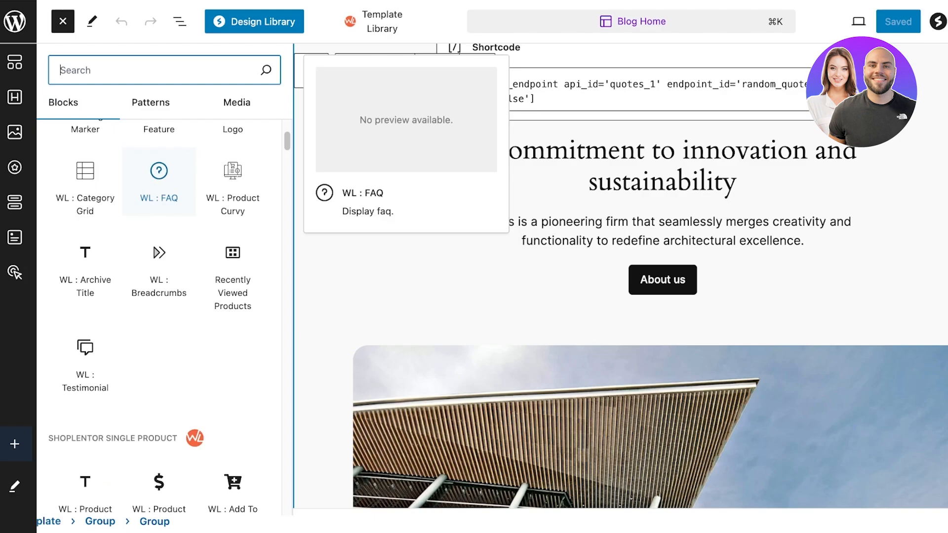
scroll(158, 296, down, 15)
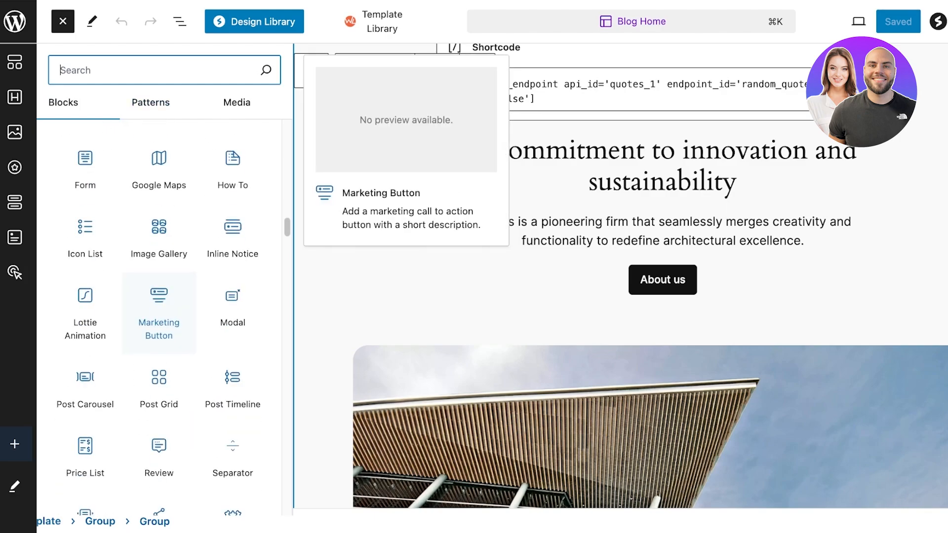
scroll(81, 247, down, 2)
scroll(81, 246, up, 10)
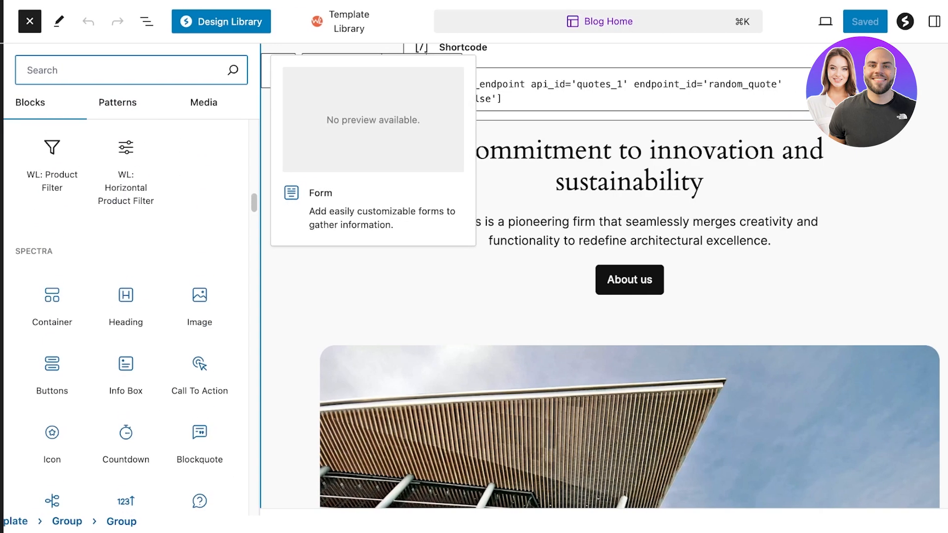
scroll(199, 306, down, 5)
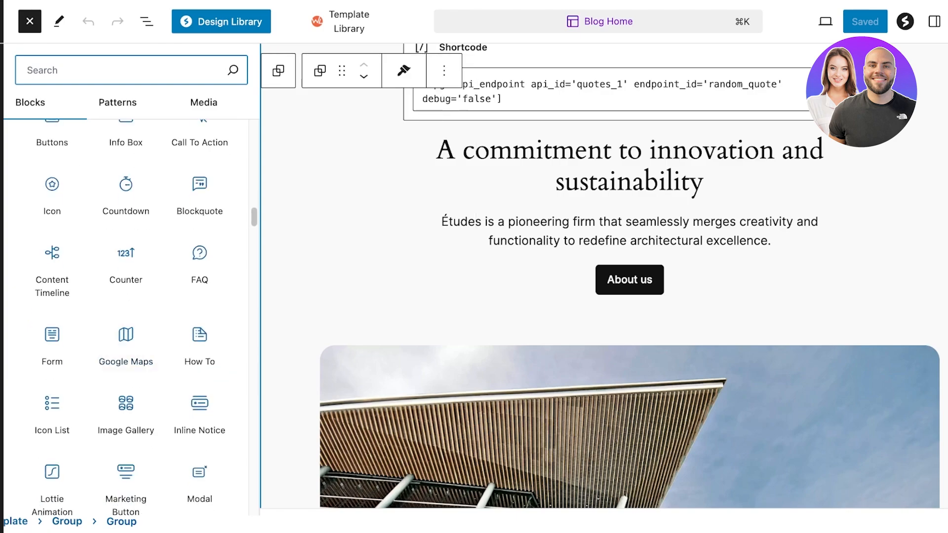
scroll(52, 296, up, 4)
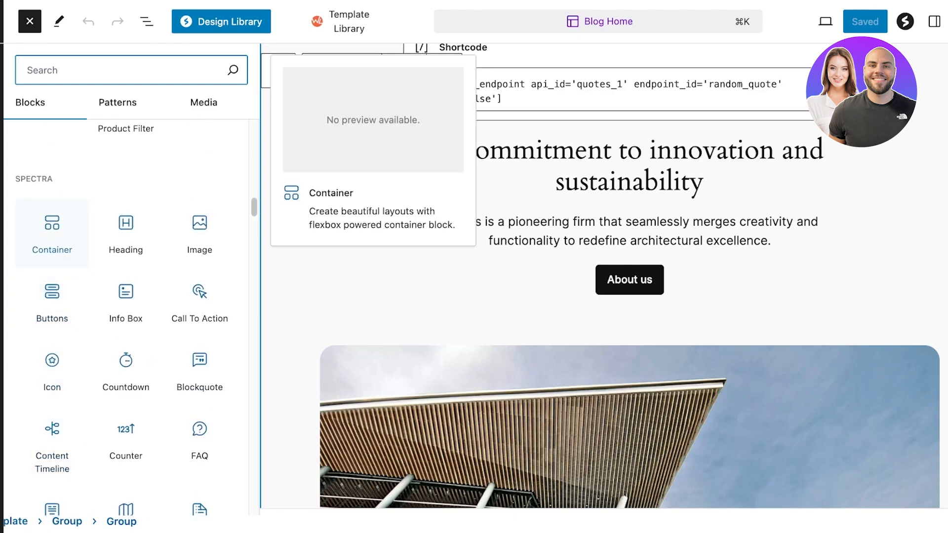
drag(51, 232, 486, 279)
Delete the random-quote Shortcode block from the template.
click(487, 285)
click(464, 208)
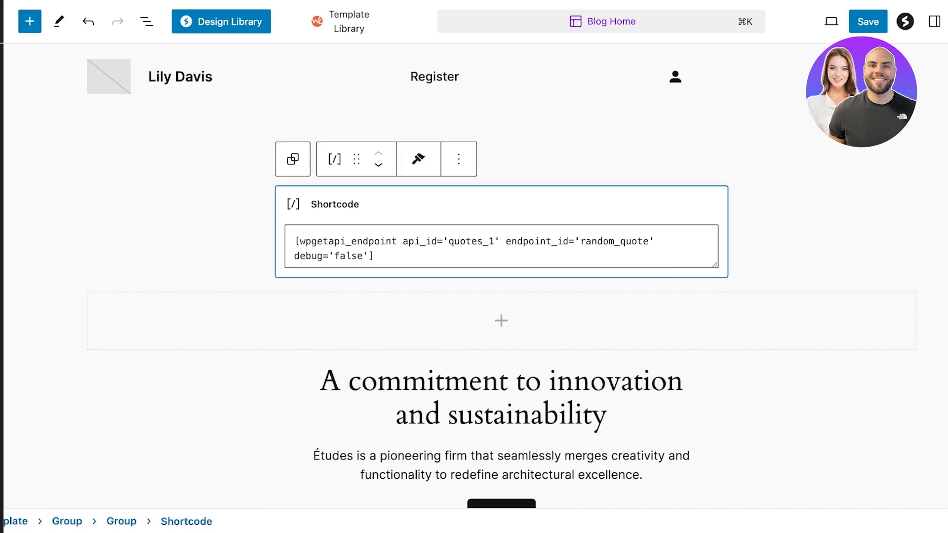
click(458, 159)
click(459, 465)
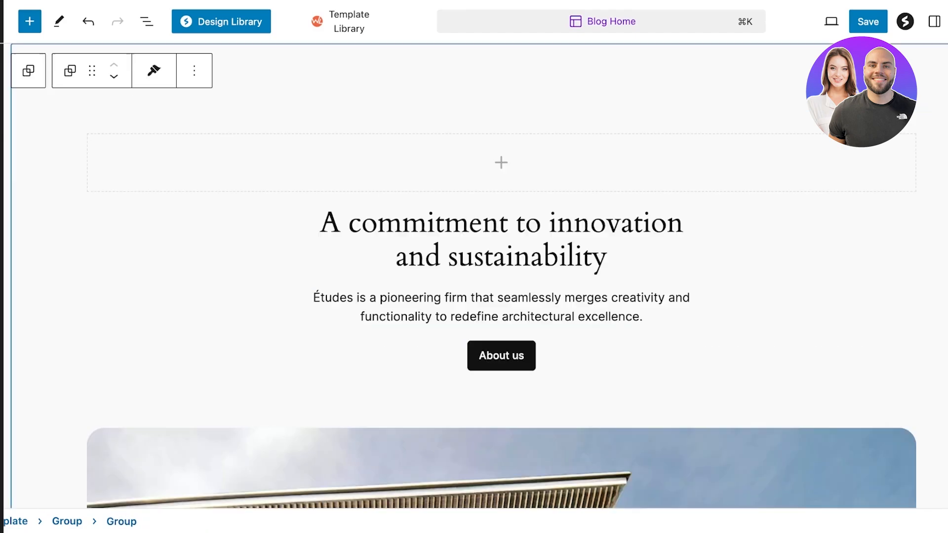
Insert a Spectra Inline Notice into the empty Container.
click(459, 170)
click(459, 114)
click(459, 165)
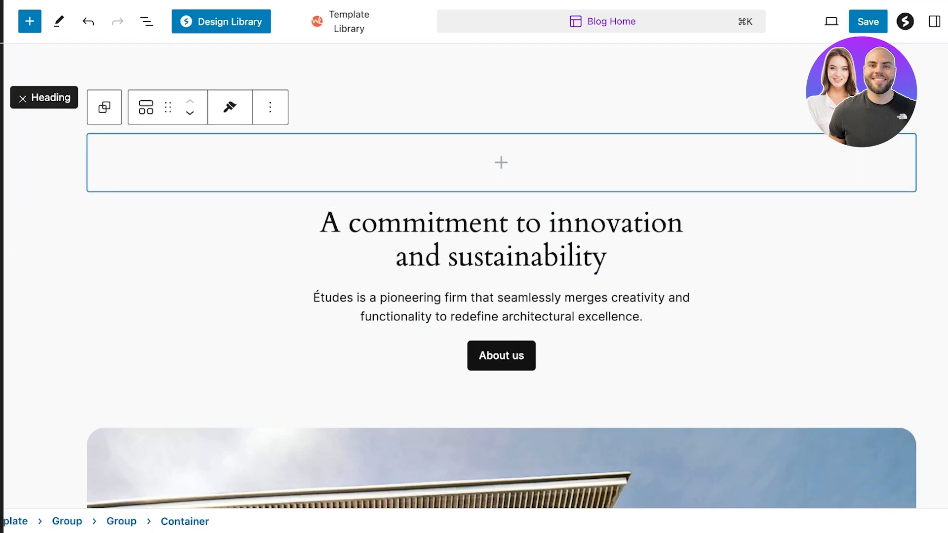
click(30, 21)
scroll(129, 296, down, 5)
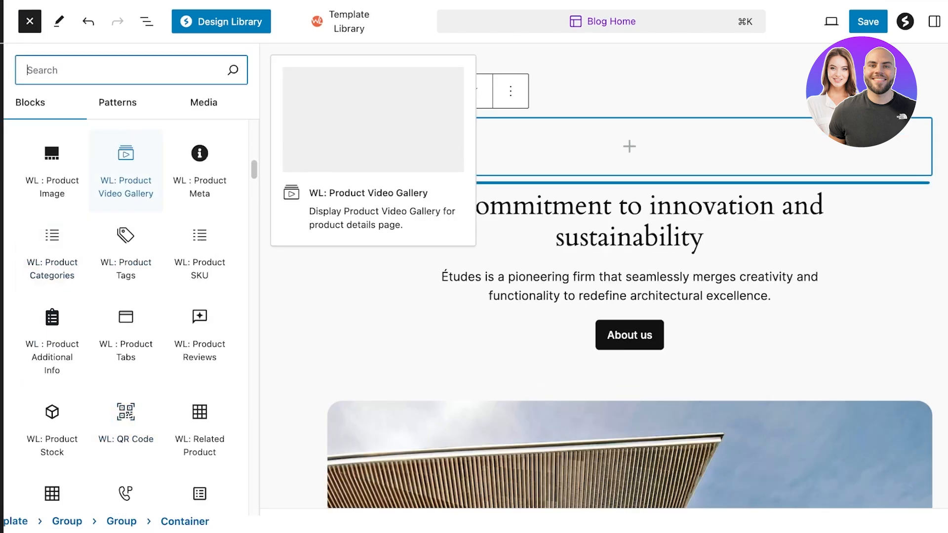
scroll(126, 222, down, 10)
scroll(126, 246, down, 10)
scroll(99, 247, up, 5)
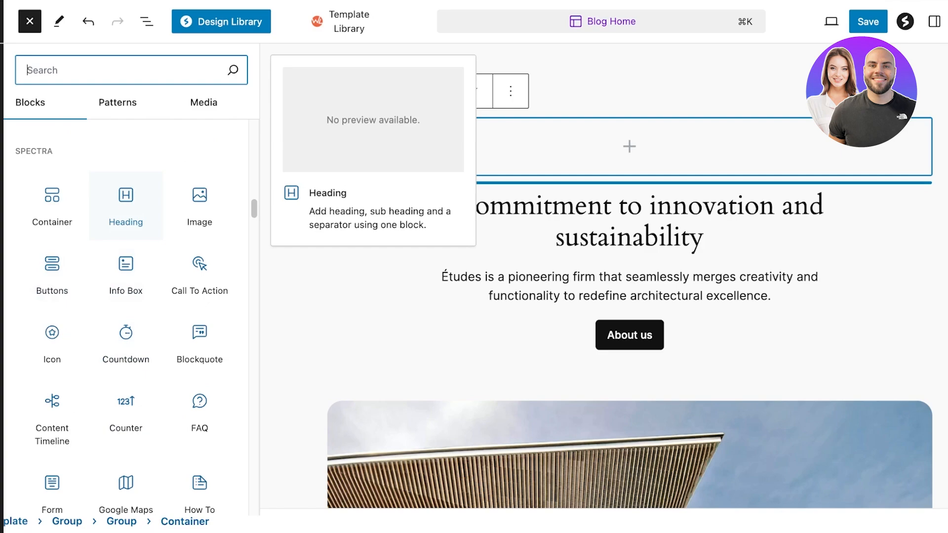
scroll(148, 246, down, 5)
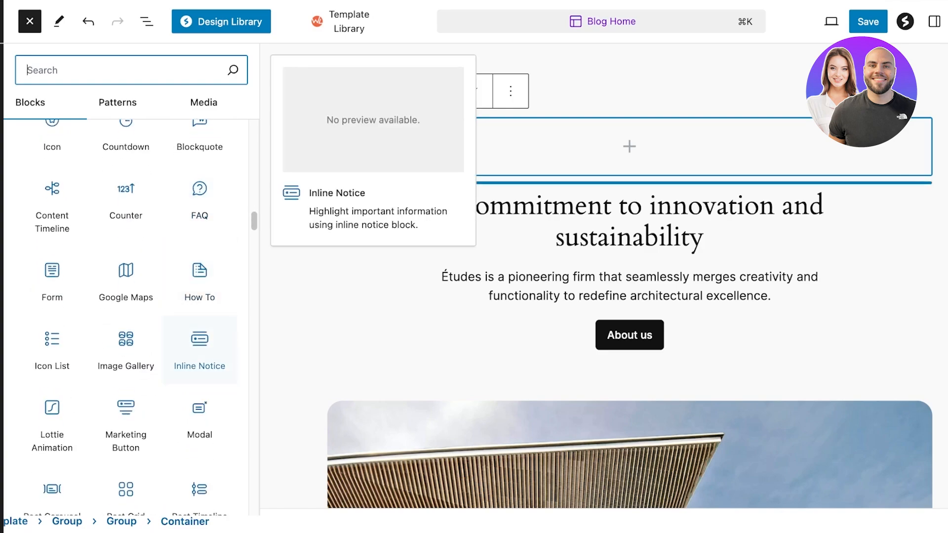
drag(199, 345, 614, 141)
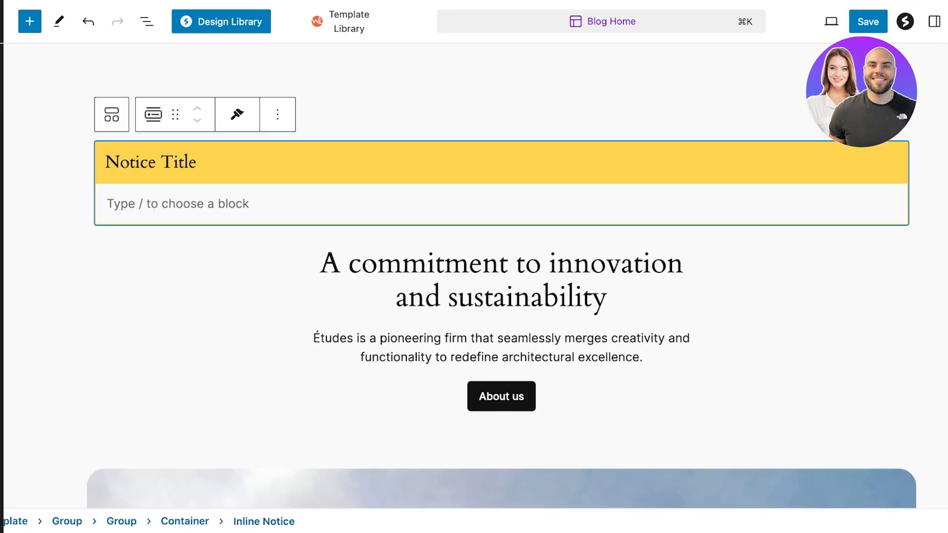
Retitle the notice 'We are in progress!' and enter its body text.
triple_click(179, 162)
key(BackSpace)
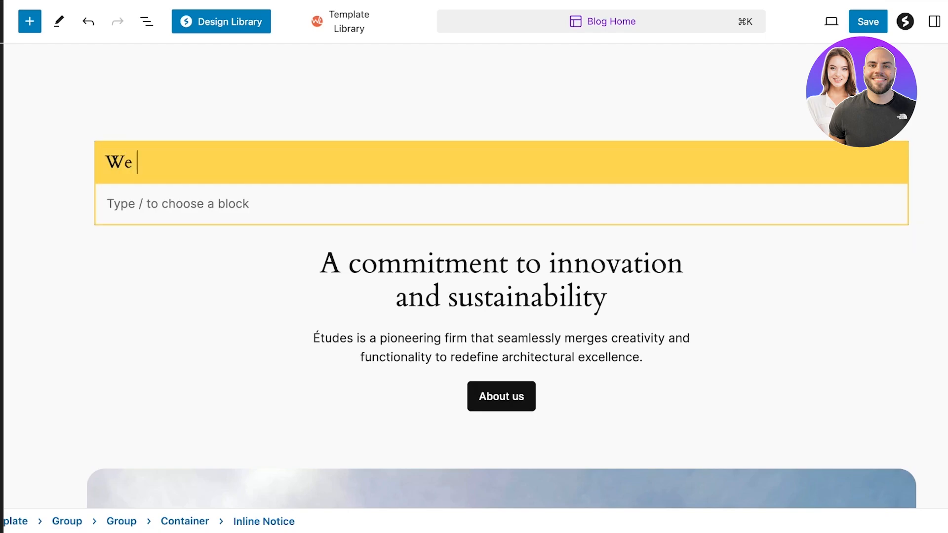
text(We are in progress!)
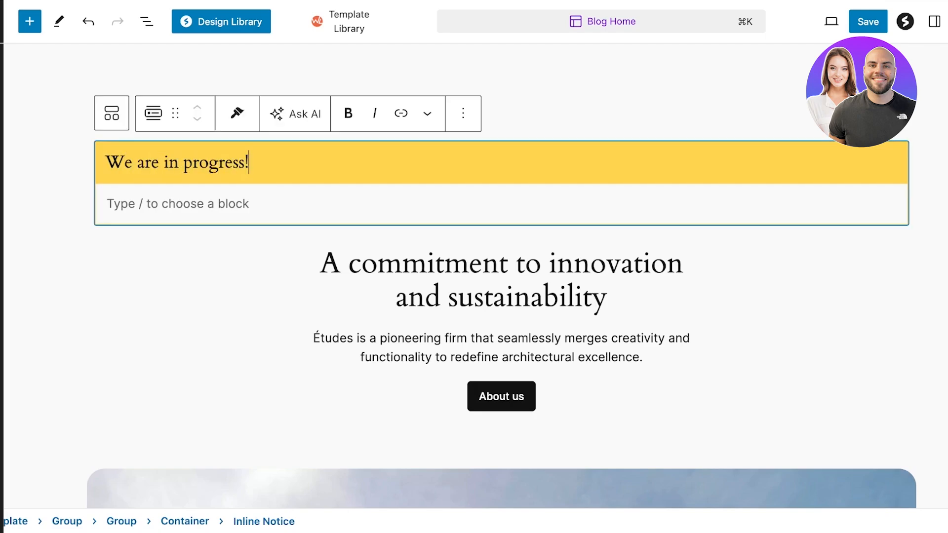
click(179, 204)
text(a)
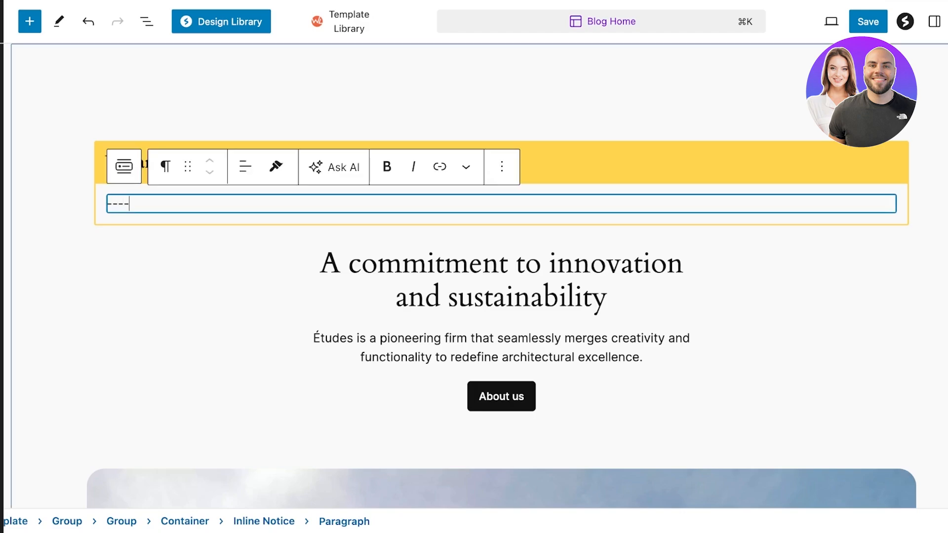
click(124, 165)
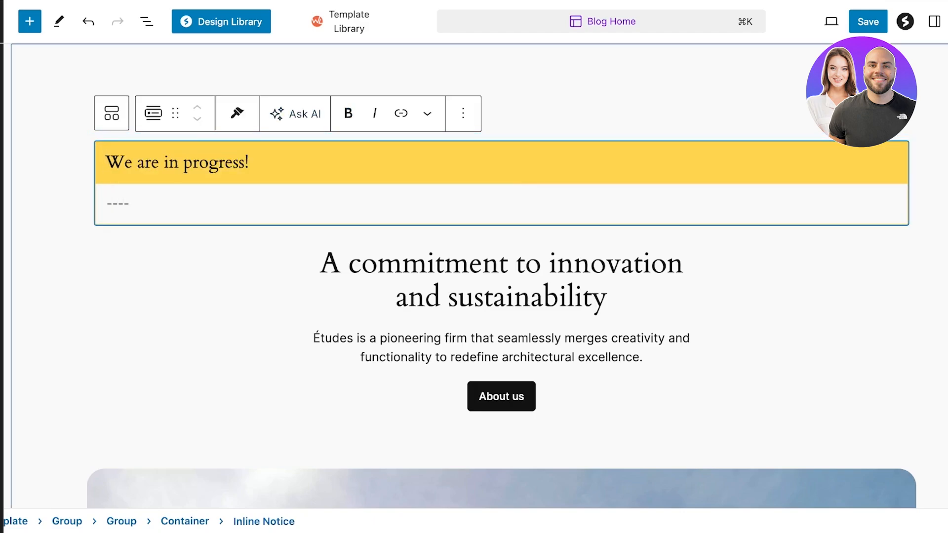
Insert a Spectra Blockquote, clear its sample text, then delete the blockquote.
click(30, 22)
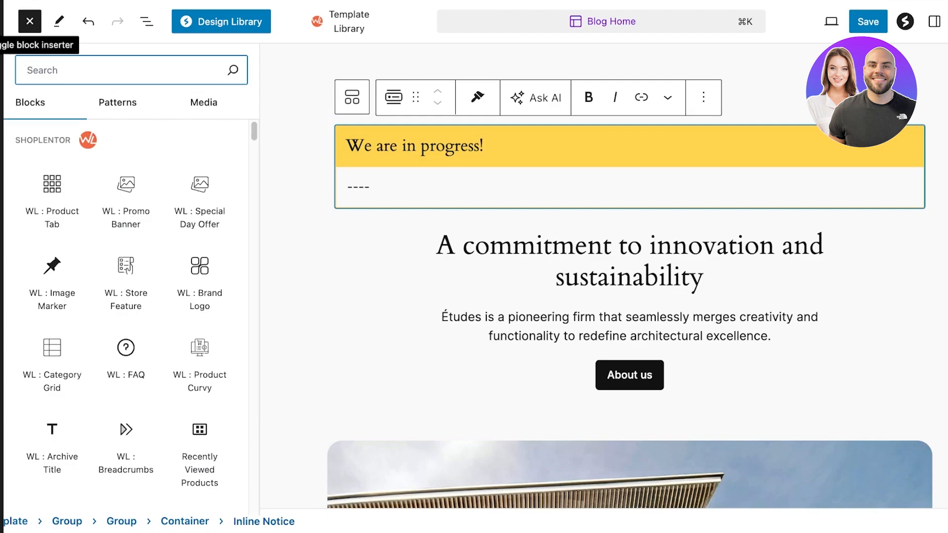
scroll(126, 296, down, 5)
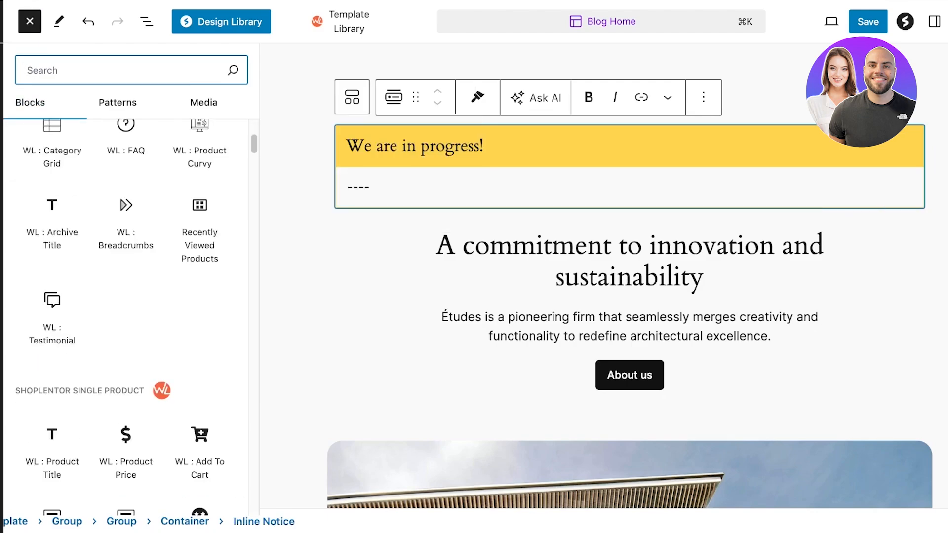
scroll(126, 296, down, 15)
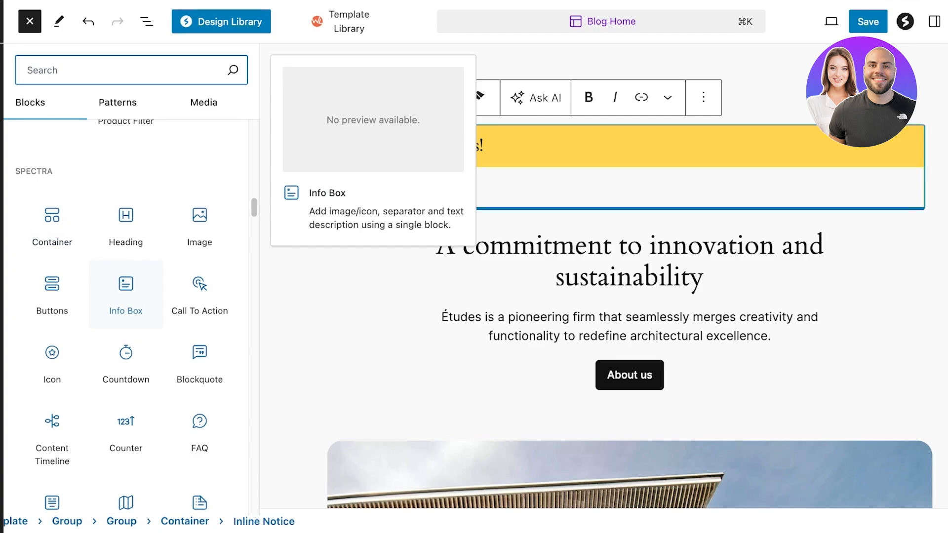
click(200, 363)
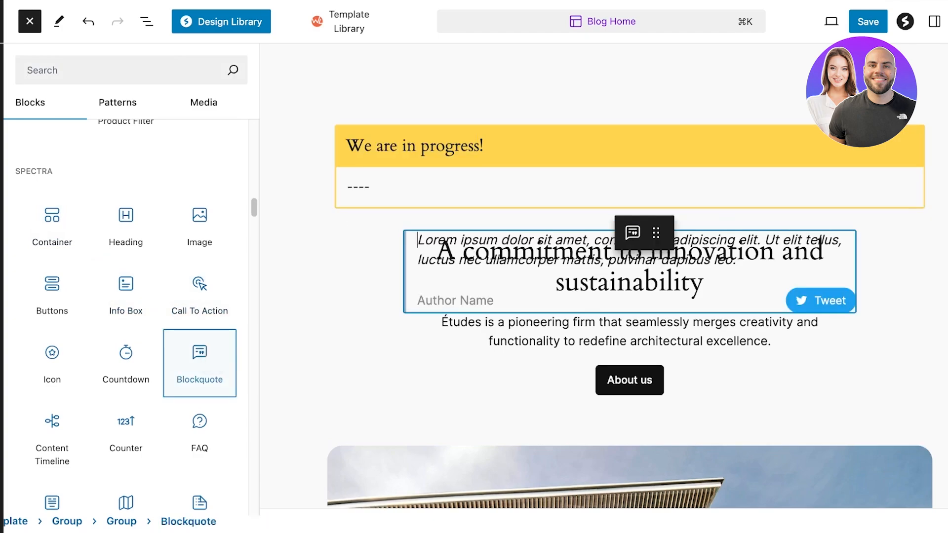
key(super+a)
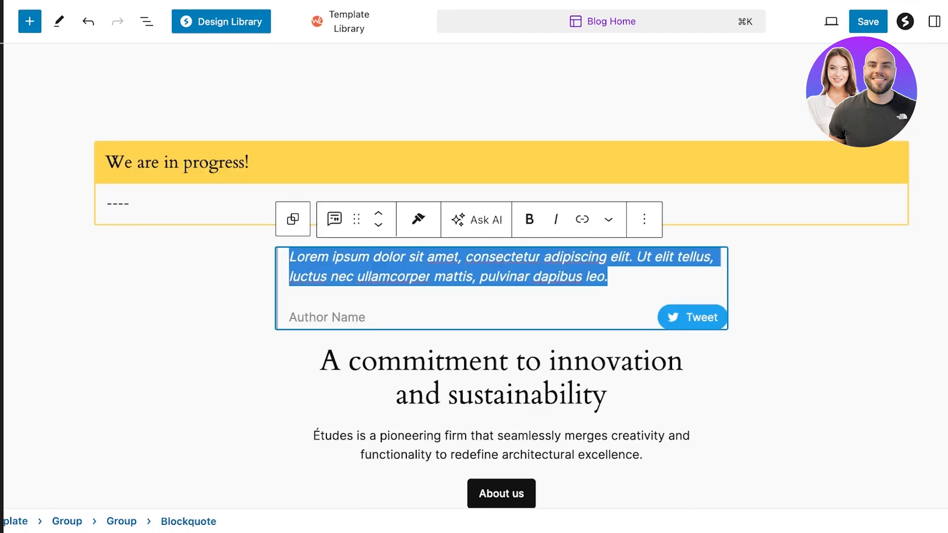
key(BackSpace)
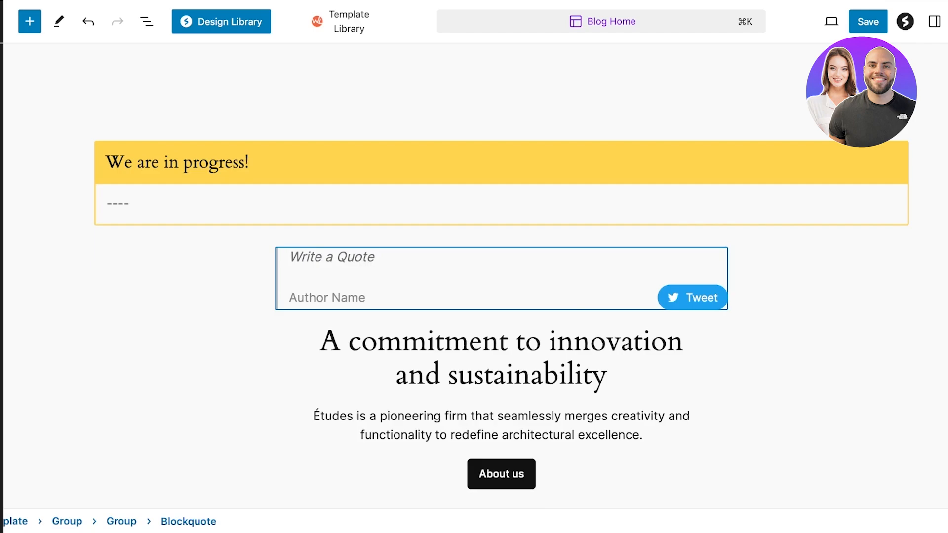
click(644, 219)
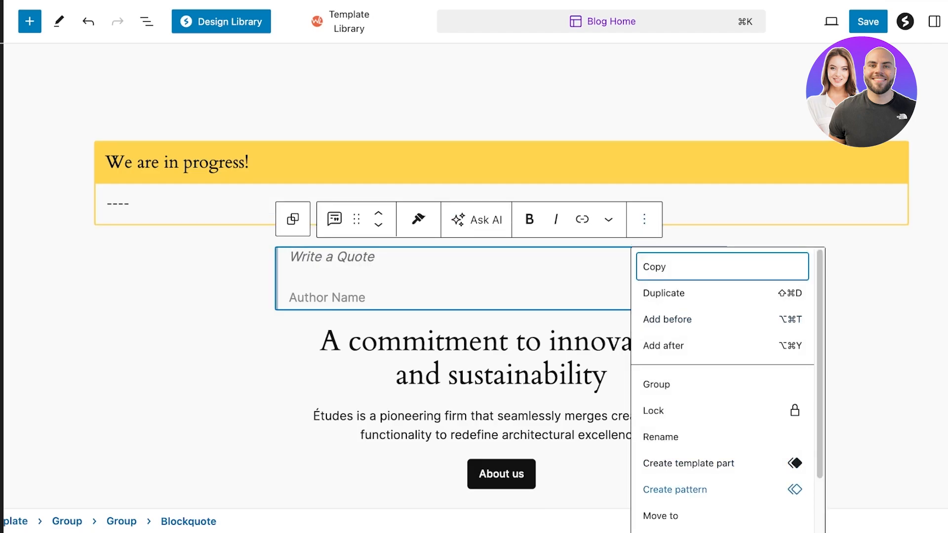
scroll(678, 488, down, 2)
click(657, 515)
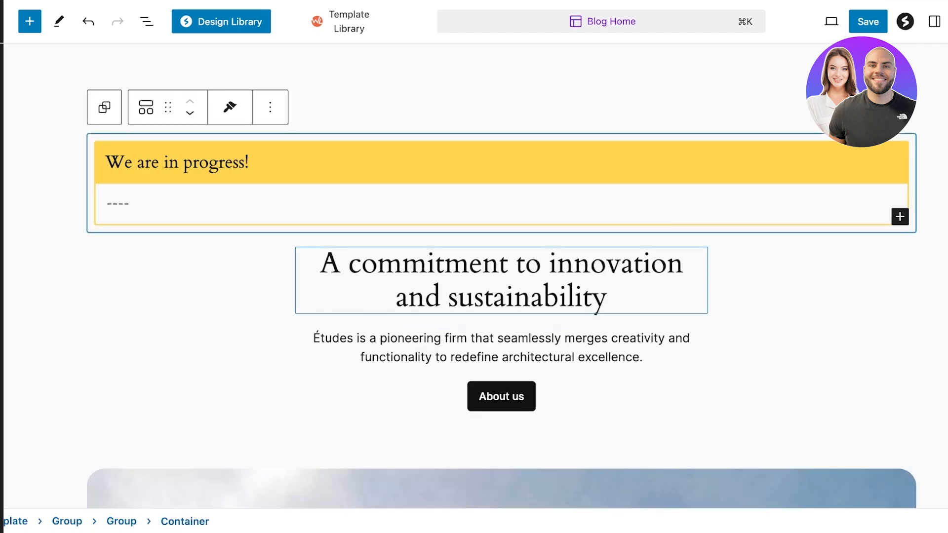
Delete the Inline Notice block from the container above the commitment heading.
click(270, 107)
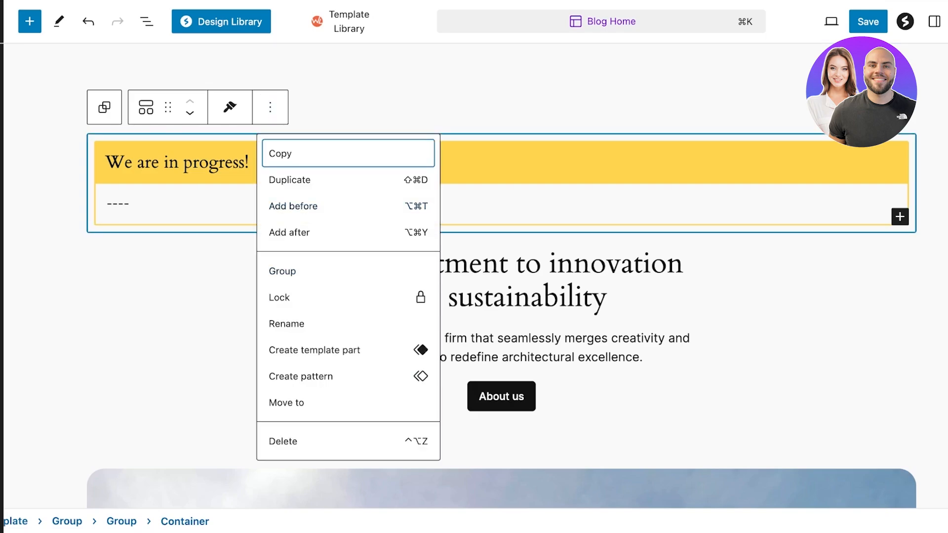
click(375, 106)
click(415, 164)
click(463, 114)
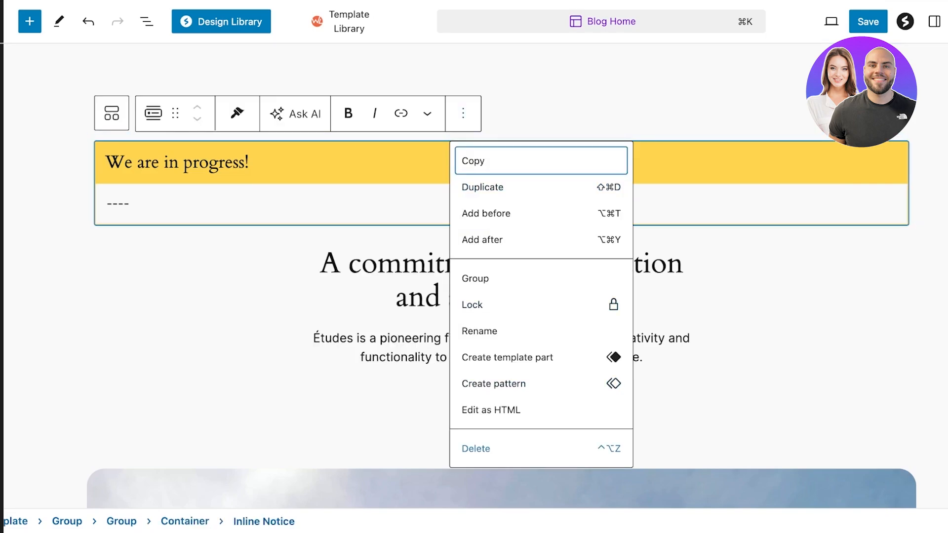
click(476, 449)
Insert a Spectra Tabs block with Tab 1, Tab 2 and Tab 3 above the heading.
mouse_move(2, 97)
click(17, 444)
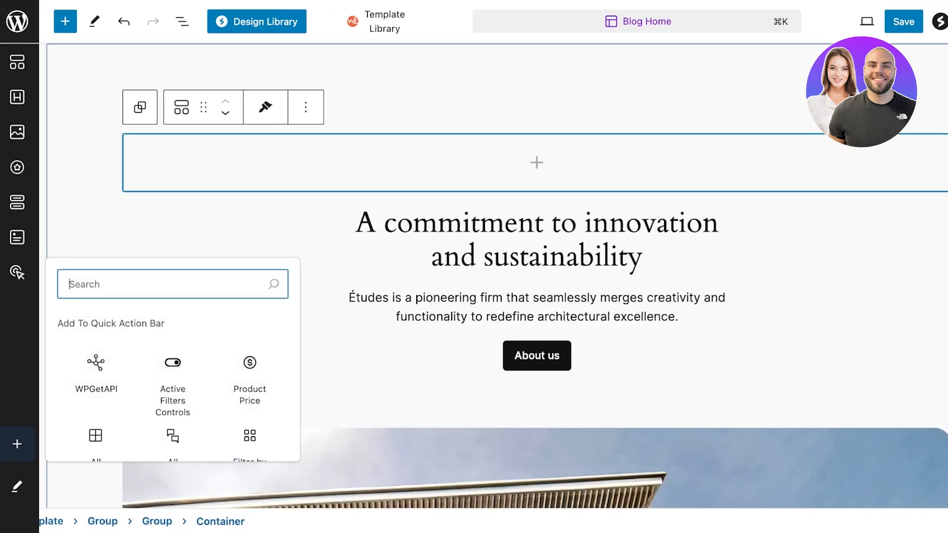
scroll(96, 365, down, 10)
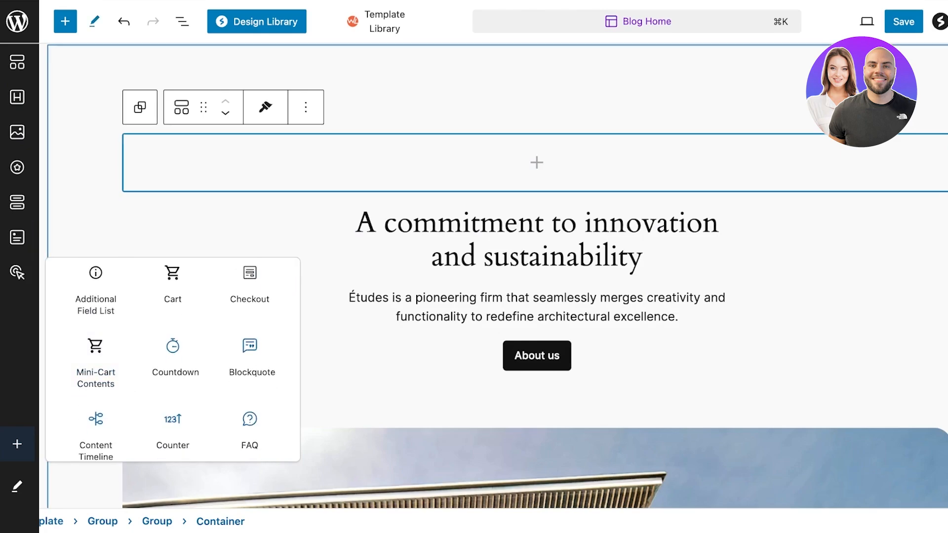
click(64, 21)
scroll(161, 345, down, 15)
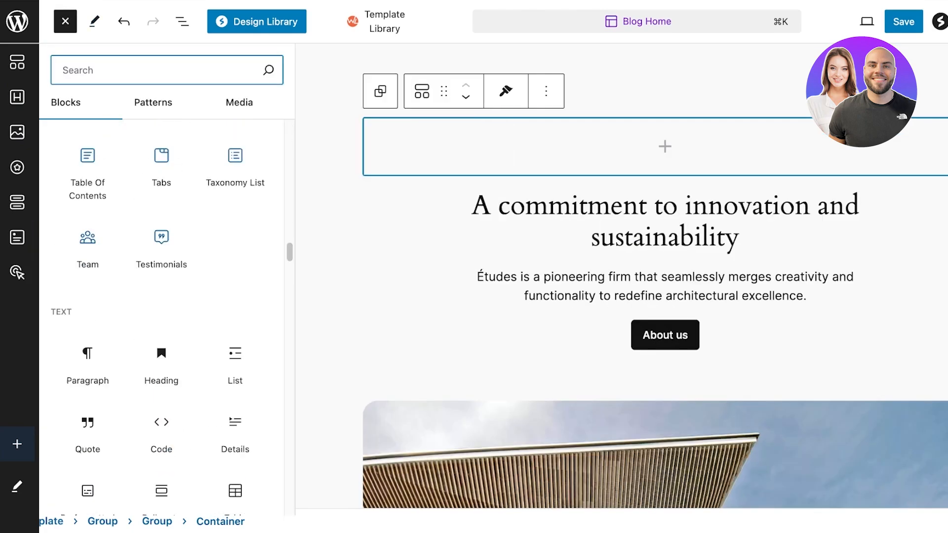
scroll(114, 380, up, 10)
scroll(118, 380, down, 3)
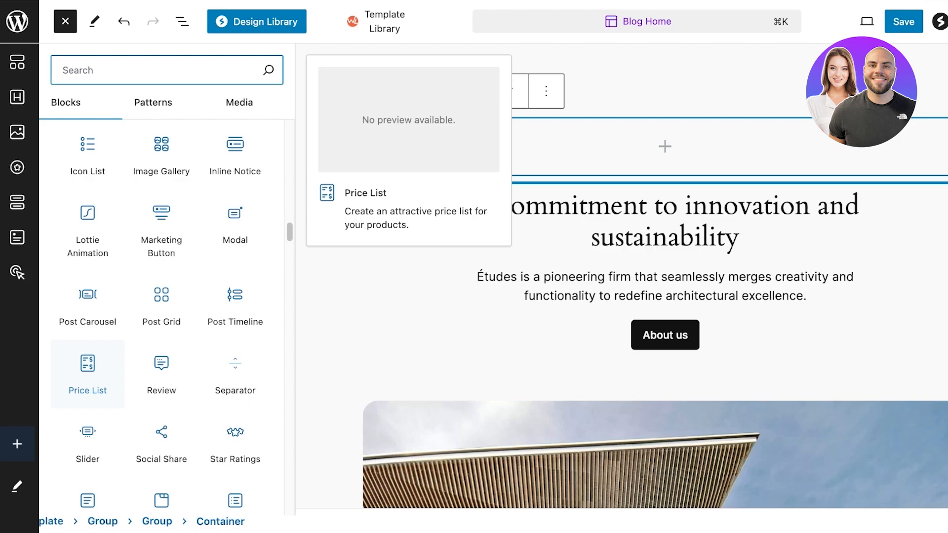
scroll(235, 374, down, 3)
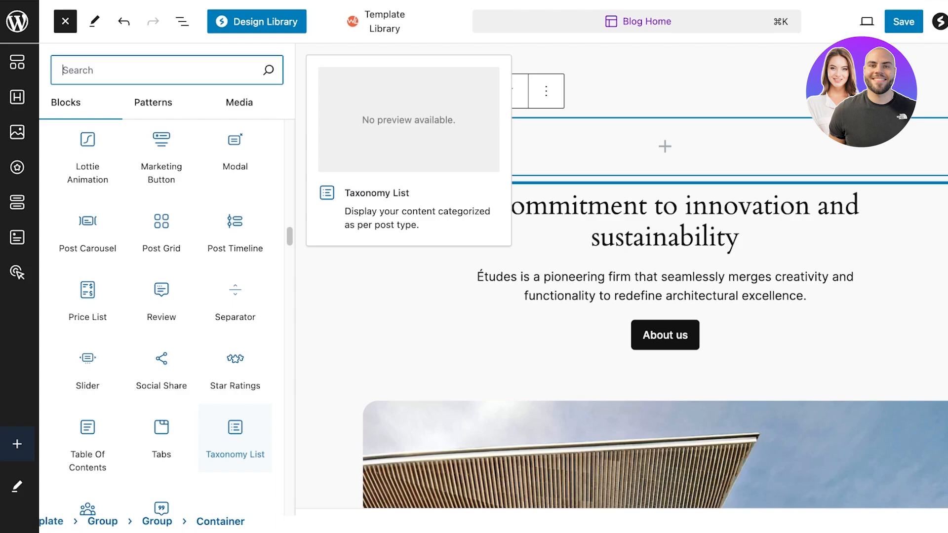
click(161, 438)
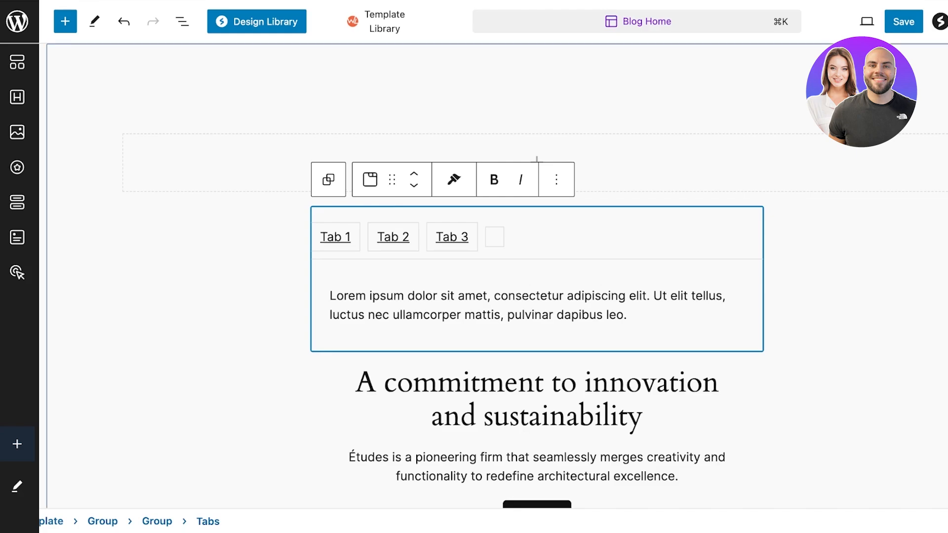
Select the whole Tabs block and bring up its options.
click(345, 277)
click(336, 240)
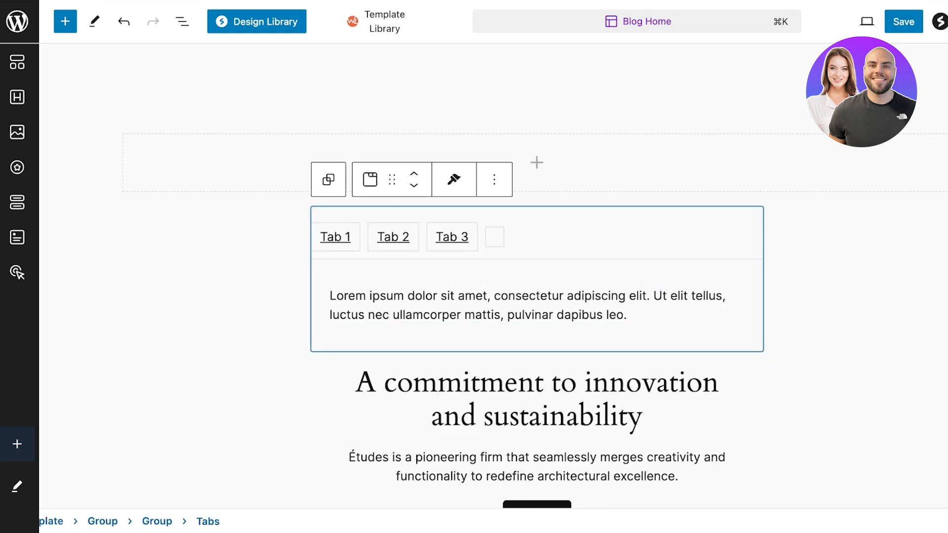
click(494, 180)
Delete the Tabs block, its Container and the building image below the hero text.
click(507, 514)
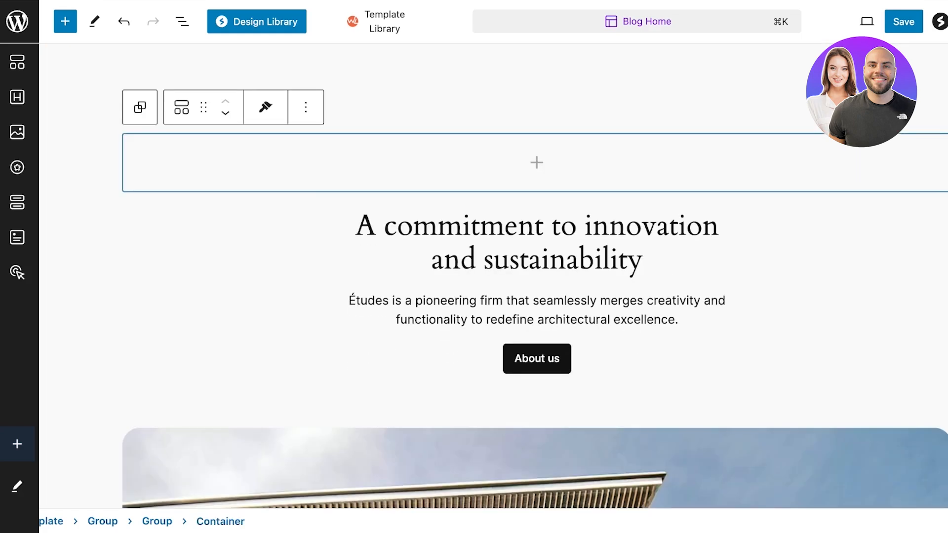
click(306, 107)
click(319, 442)
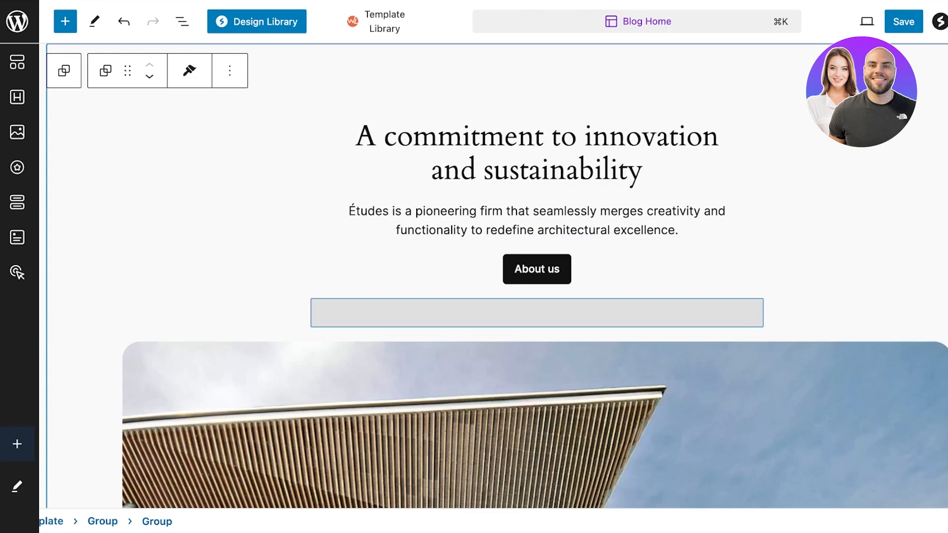
click(356, 313)
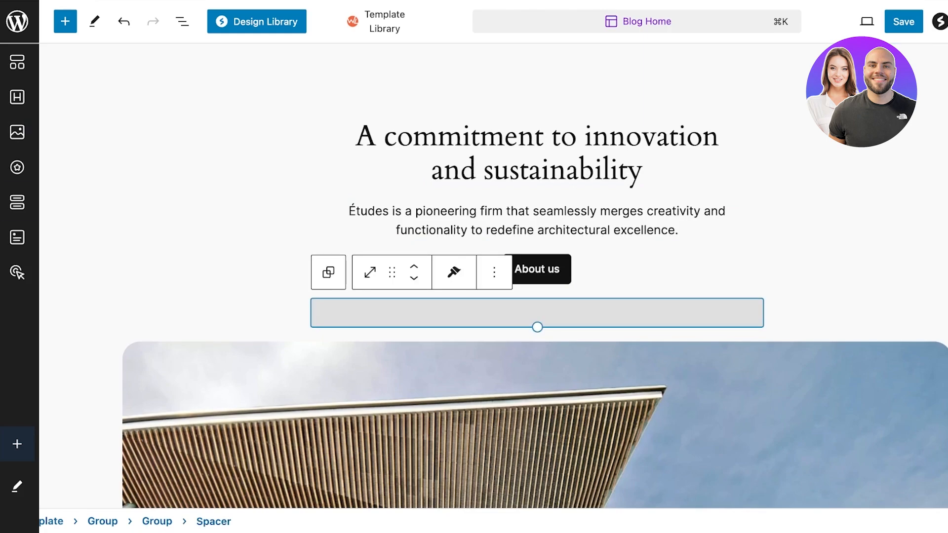
click(316, 402)
key(BackSpace)
Delete the leftover shortcode and hero section, then select the whole services section.
click(296, 411)
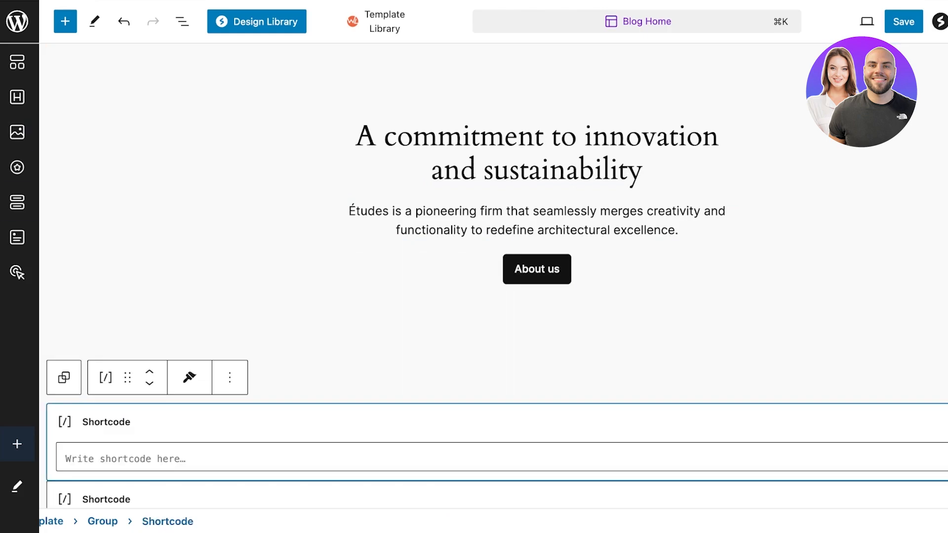
key(BackSpace)
key(BackSpace)
click(316, 421)
key(BackSpace)
click(523, 486)
click(686, 358)
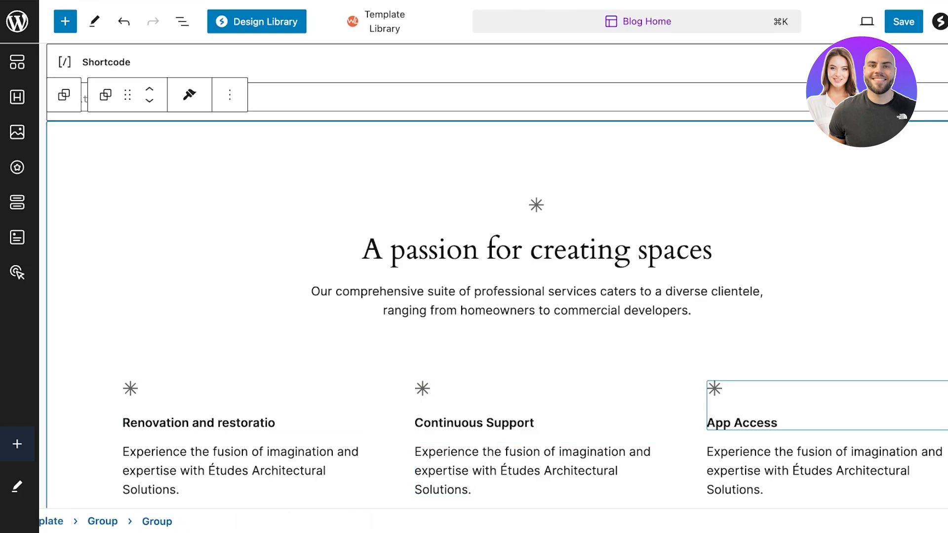
scroll(731, 365, down, 12)
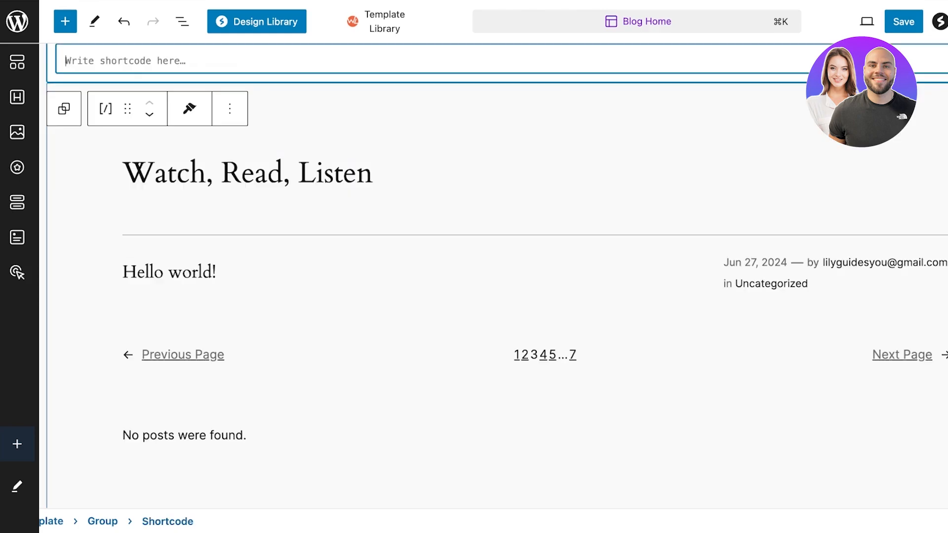
Delete the Watch, Read, Listen blog section, confirming the warning, and the empty shortcode block.
click(473, 207)
key(BackSpace)
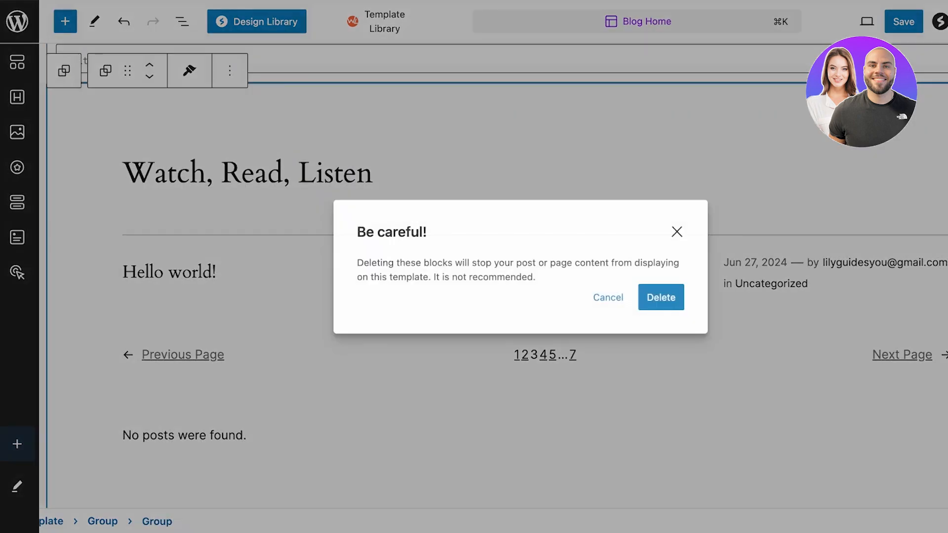
click(661, 297)
scroll(494, 296, up, 2)
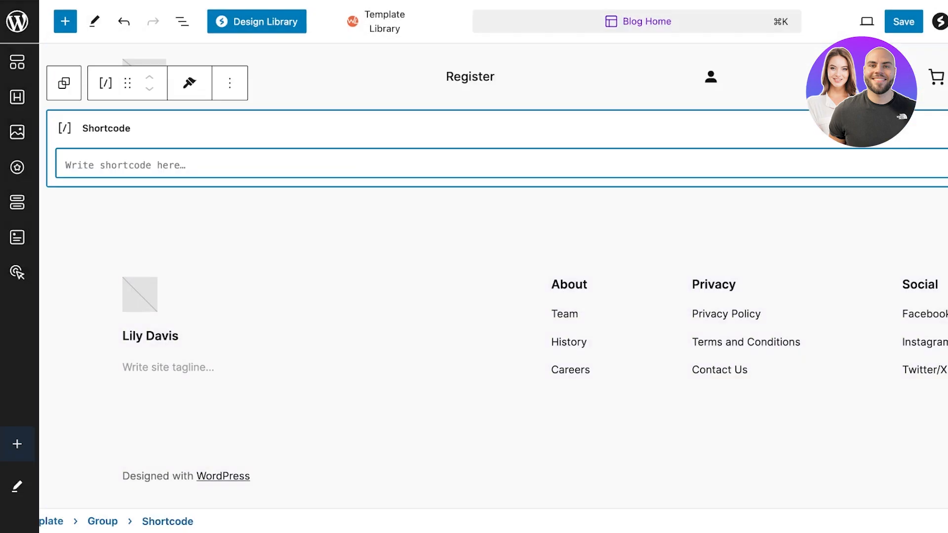
key(BackSpace)
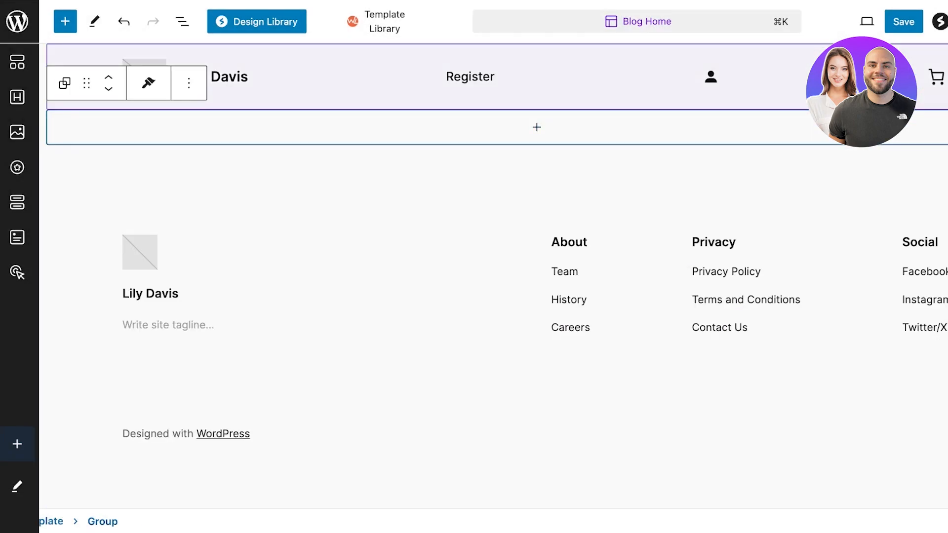
Insert a Spectra Image block above the footer.
click(16, 444)
scroll(88, 232, down, 10)
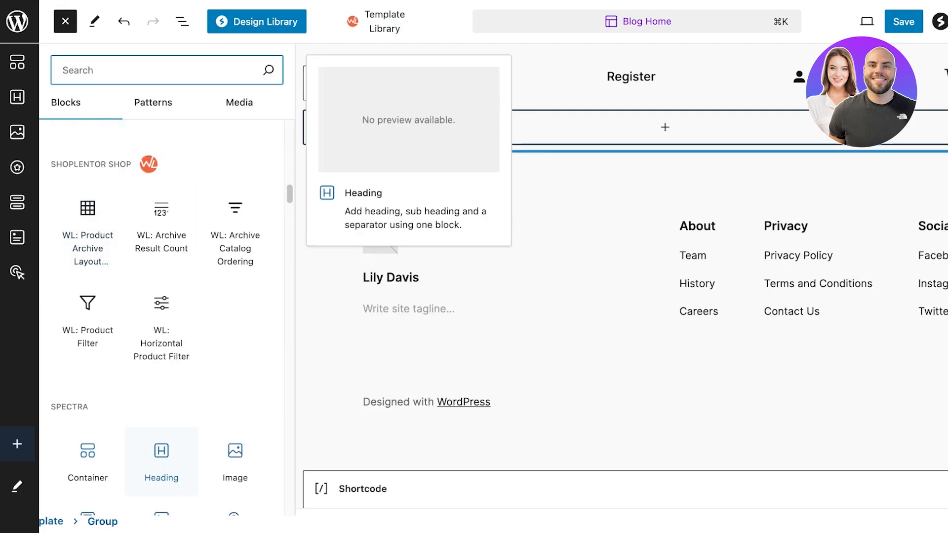
scroll(99, 434, down, 3)
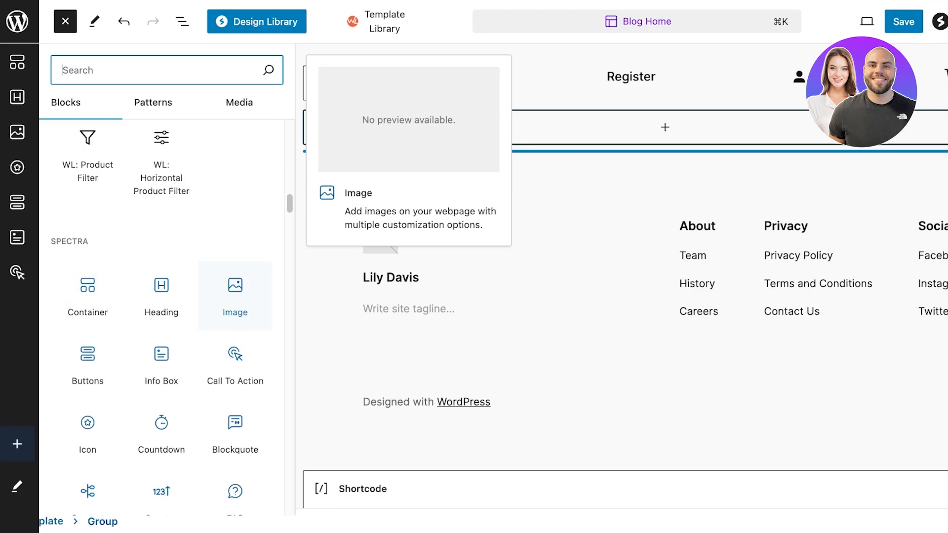
click(235, 296)
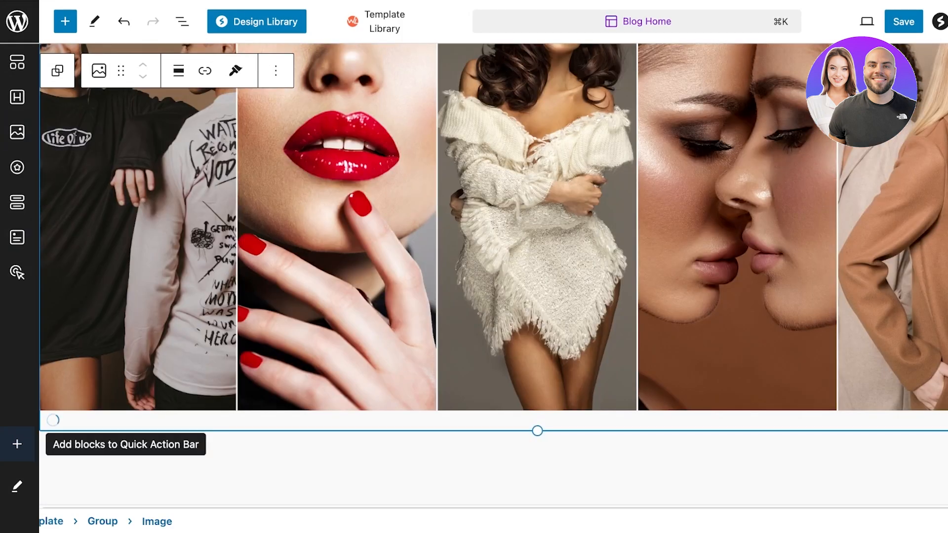
Add a Spectra Heading block under the fashion image.
click(17, 443)
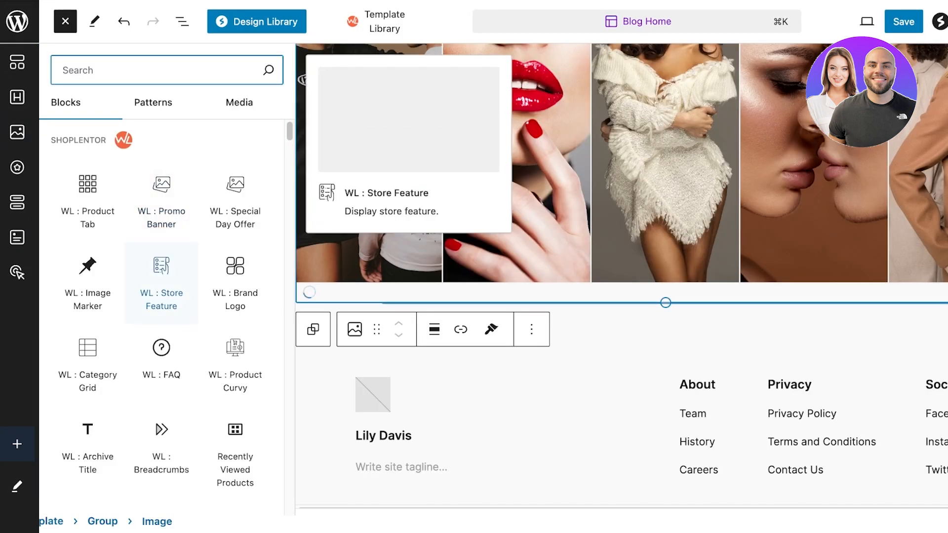
scroll(161, 222, down, 5)
scroll(162, 217, down, 5)
scroll(88, 316, up, 15)
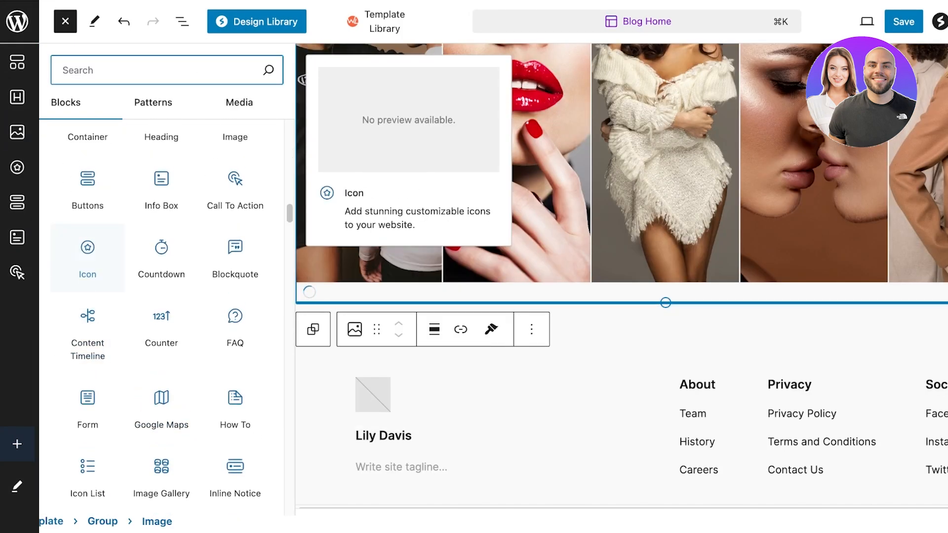
scroll(87, 366, up, 3)
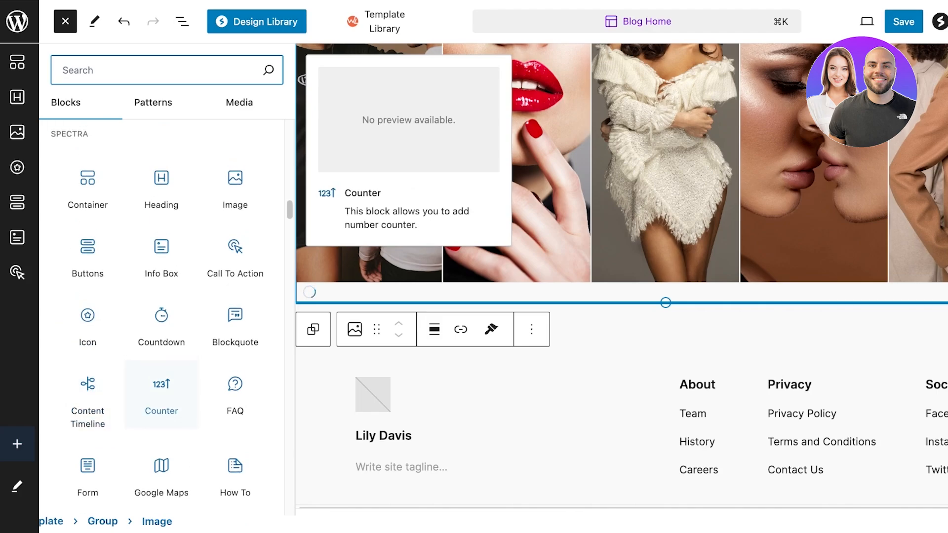
click(161, 314)
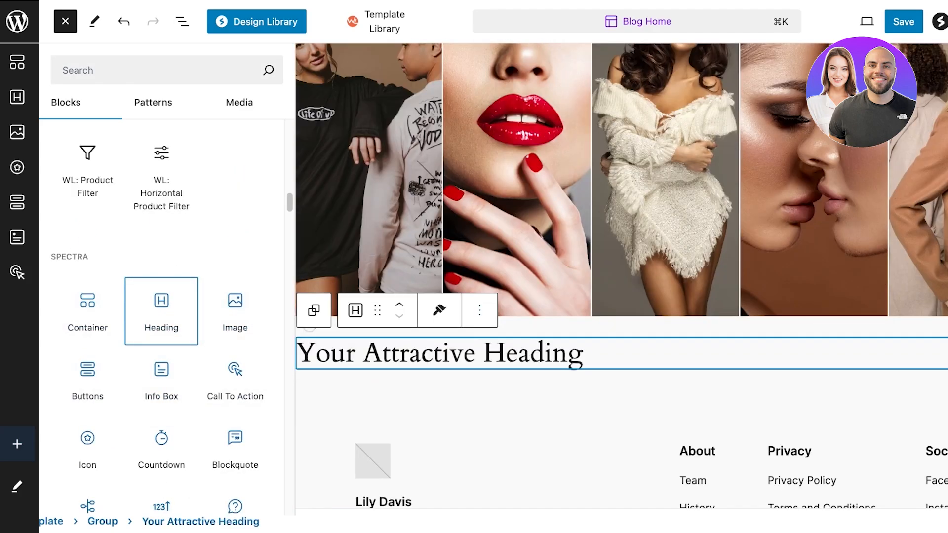
click(585, 354)
Replace the placeholder heading text with 'FASHION AND MORE.'.
double_click(172, 354)
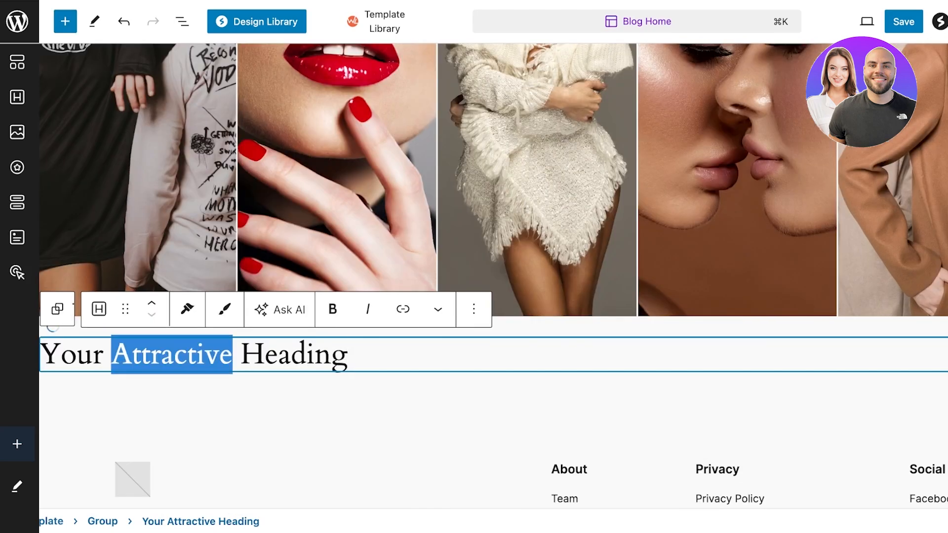
key(super+a)
text(e)
key(BackSpace)
key(BackSpace)
text(FASHION BUT)
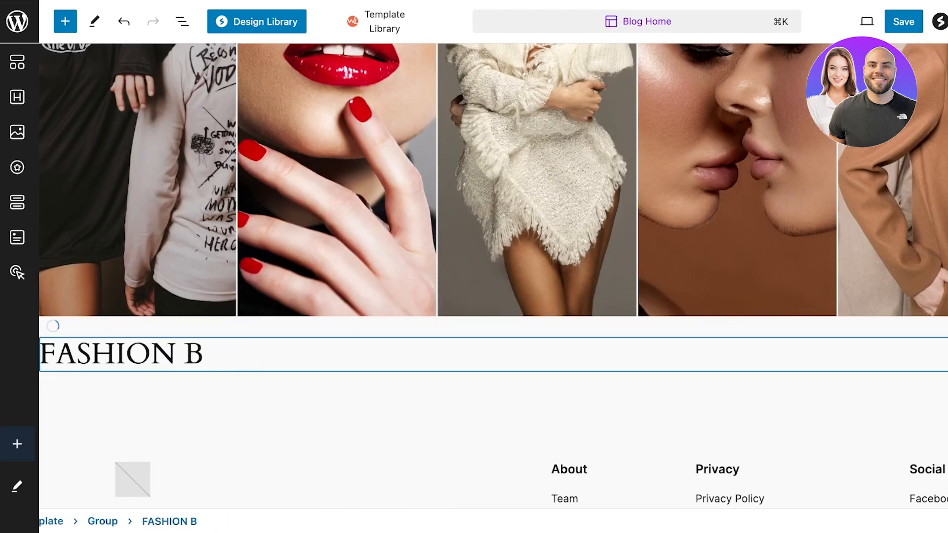
key(BackSpace)
text(AND MORE.)
Save the Blog Home template and exit the template editor.
click(493, 217)
scroll(493, 217, up, 1)
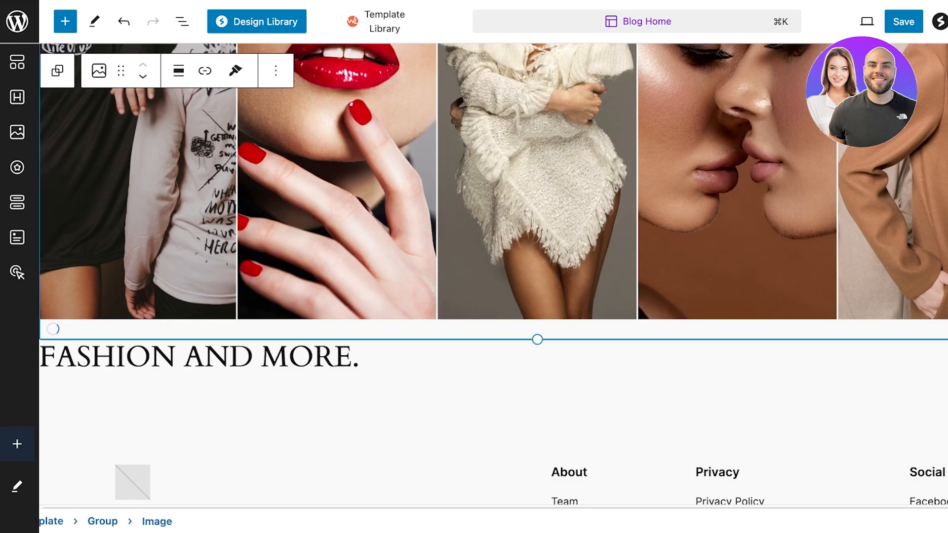
scroll(494, 276, down, 5)
click(395, 296)
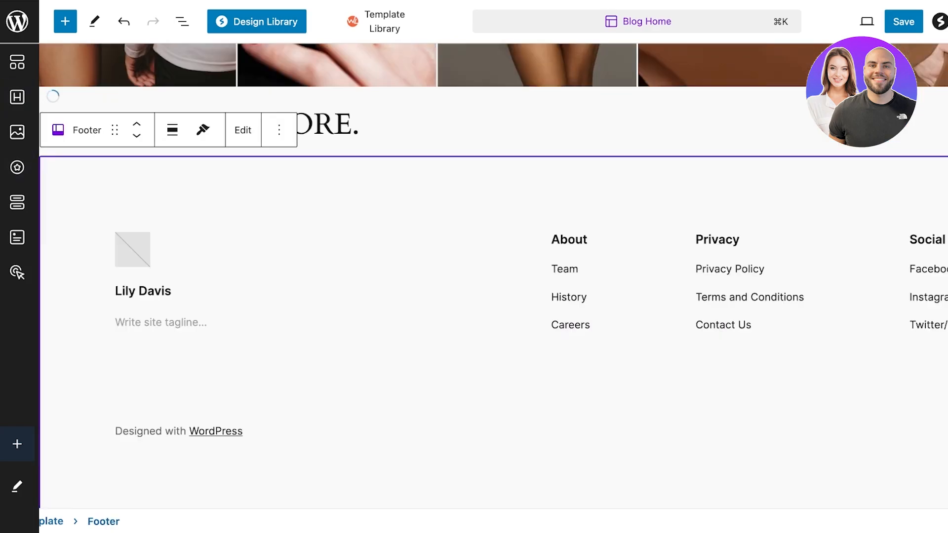
click(17, 444)
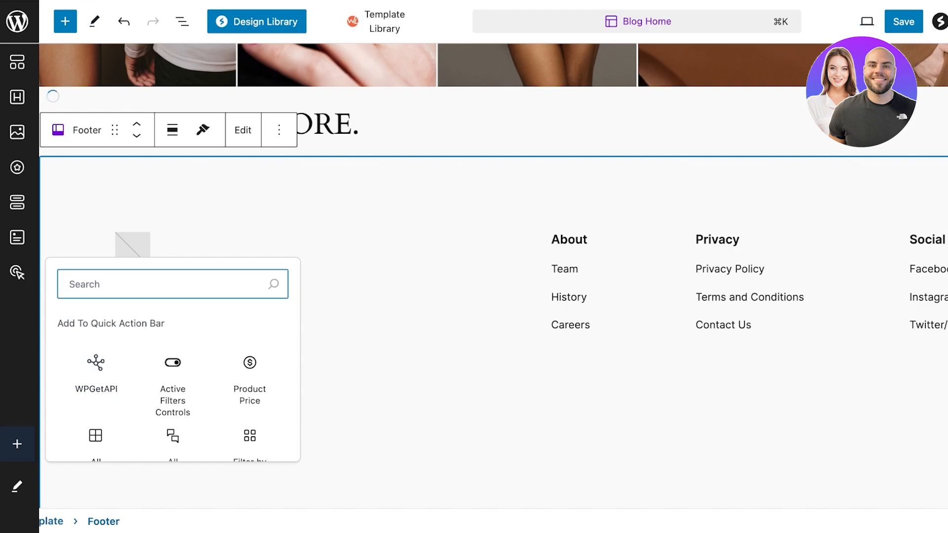
click(903, 21)
click(900, 21)
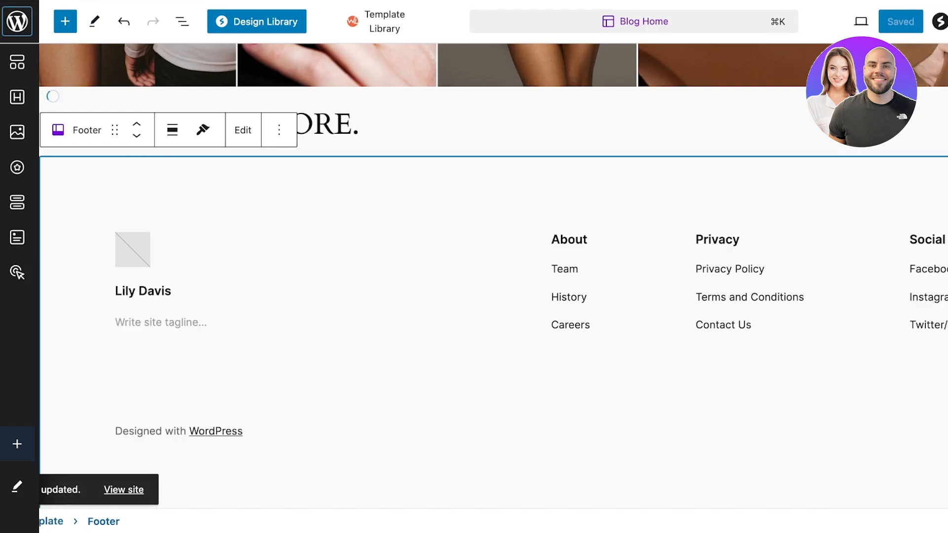
click(17, 21)
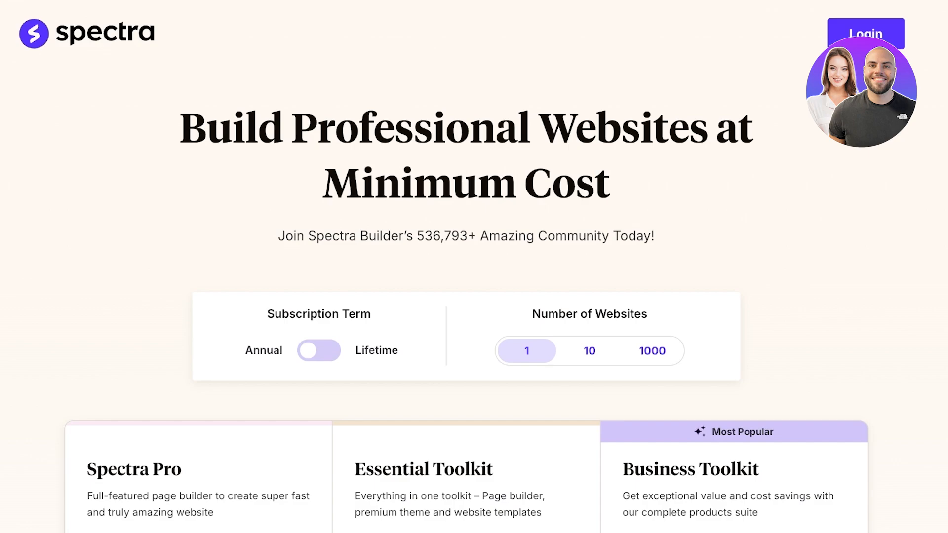
Scroll through the pricing page's Spectra Pro, Essential Toolkit and Business Toolkit plan cards.
scroll(474, 267, down, 5)
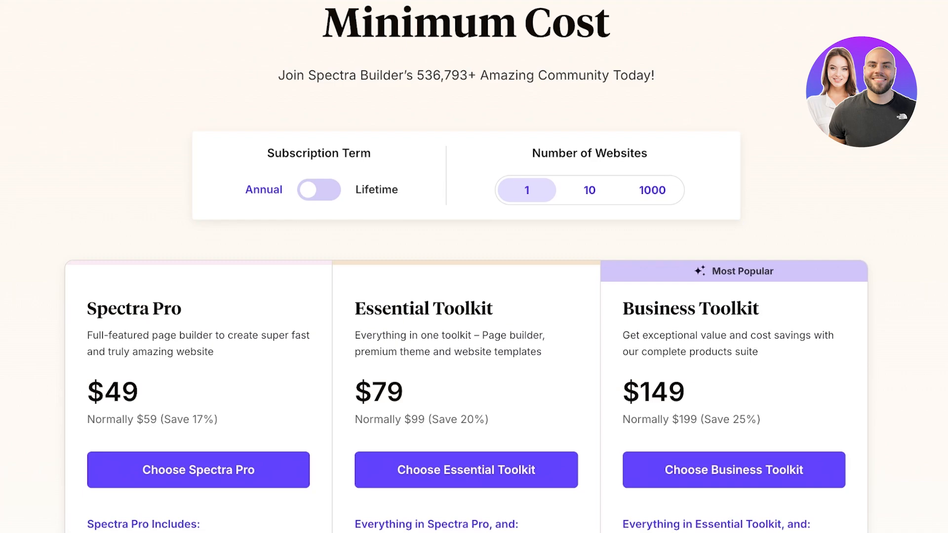
scroll(474, 267, down, 10)
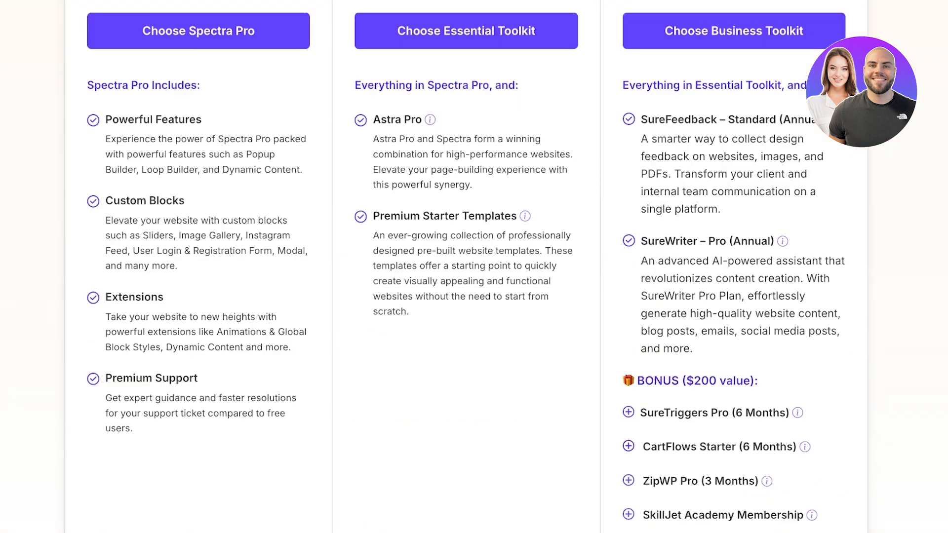
scroll(474, 266, down, 3)
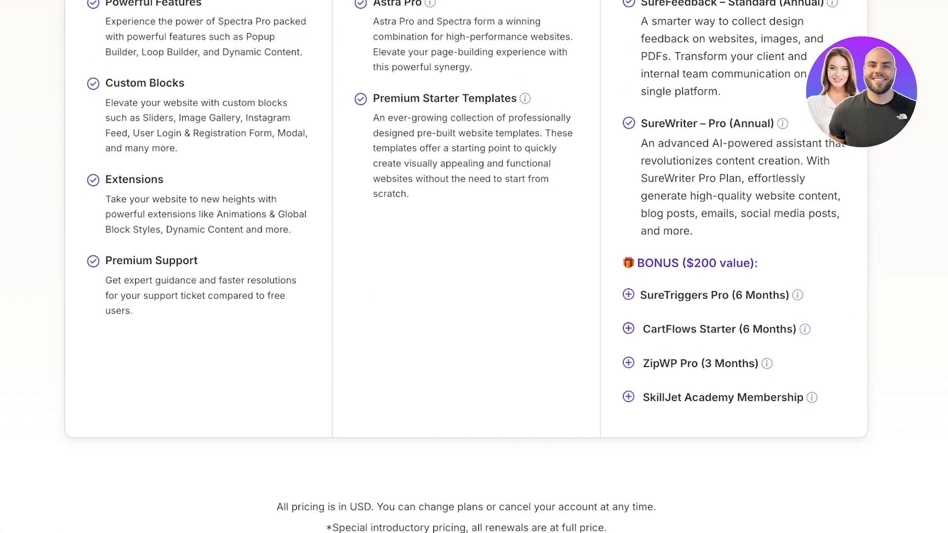
scroll(474, 267, up, 8)
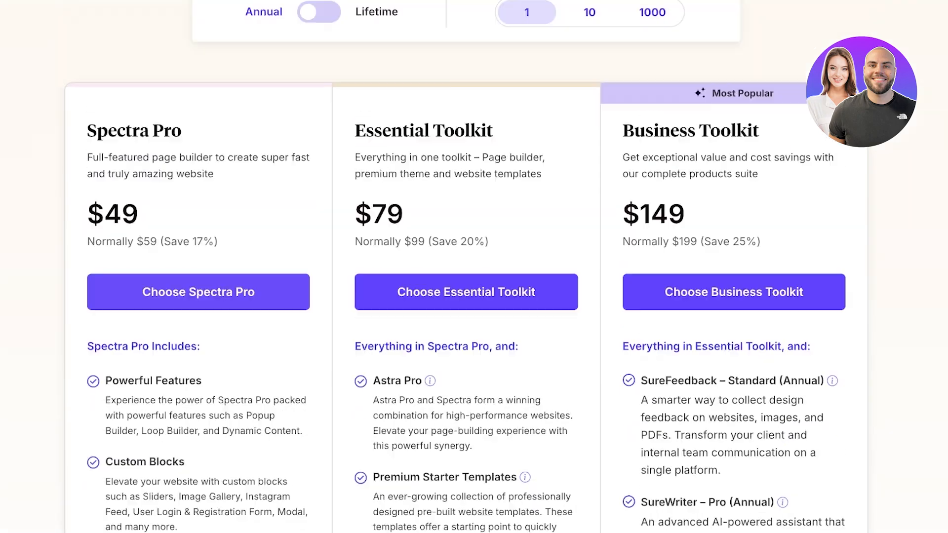
scroll(474, 266, up, 6)
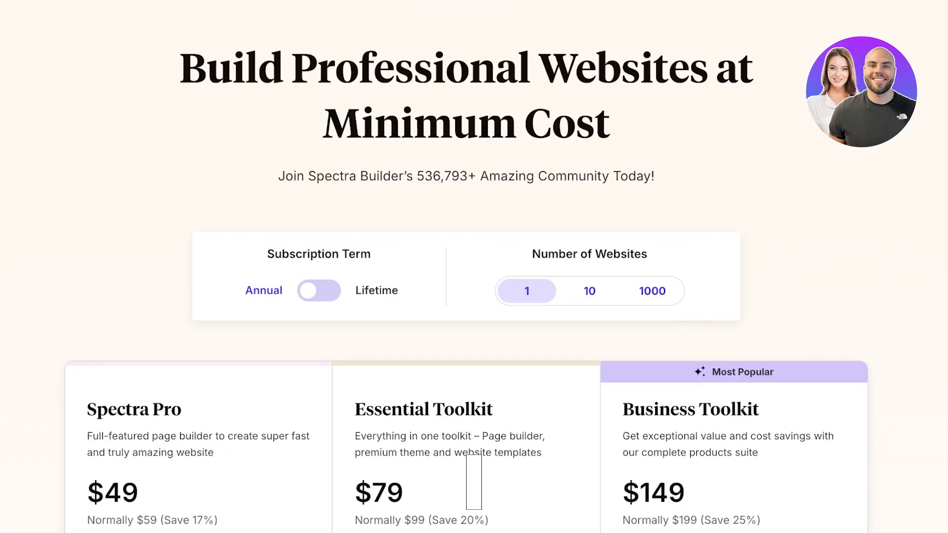